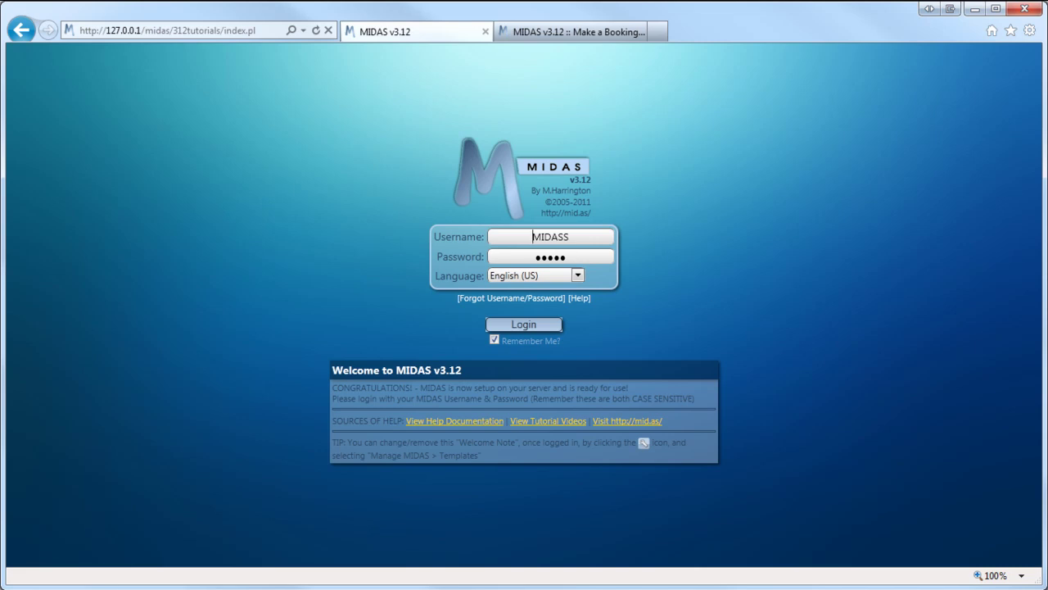
- Sign in and enable public booking requests in the Manage MIDAS Web Requests settings
click(544, 326)
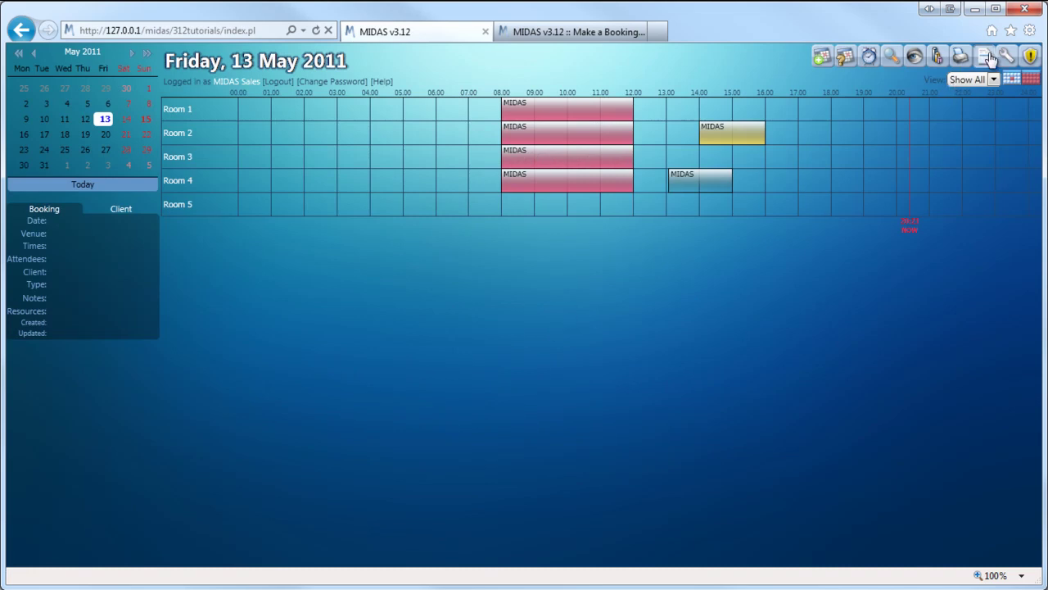
click(1007, 58)
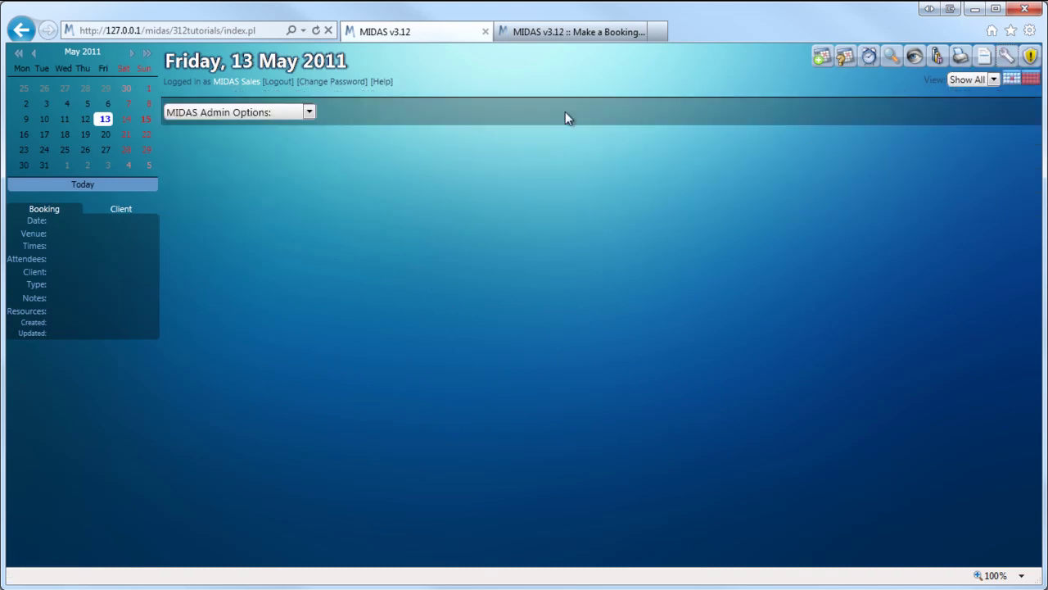
click(311, 114)
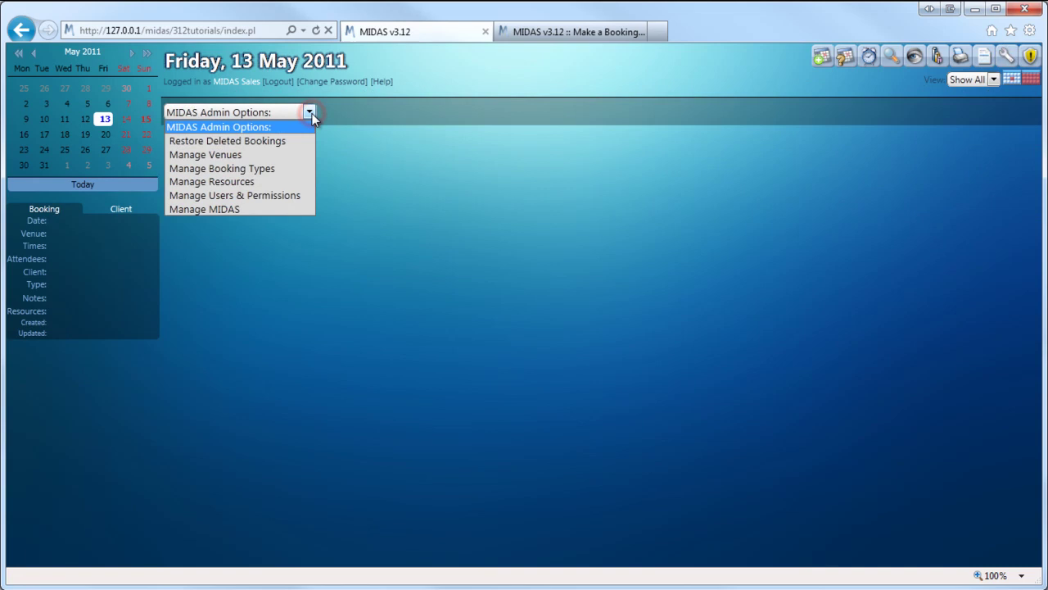
click(276, 210)
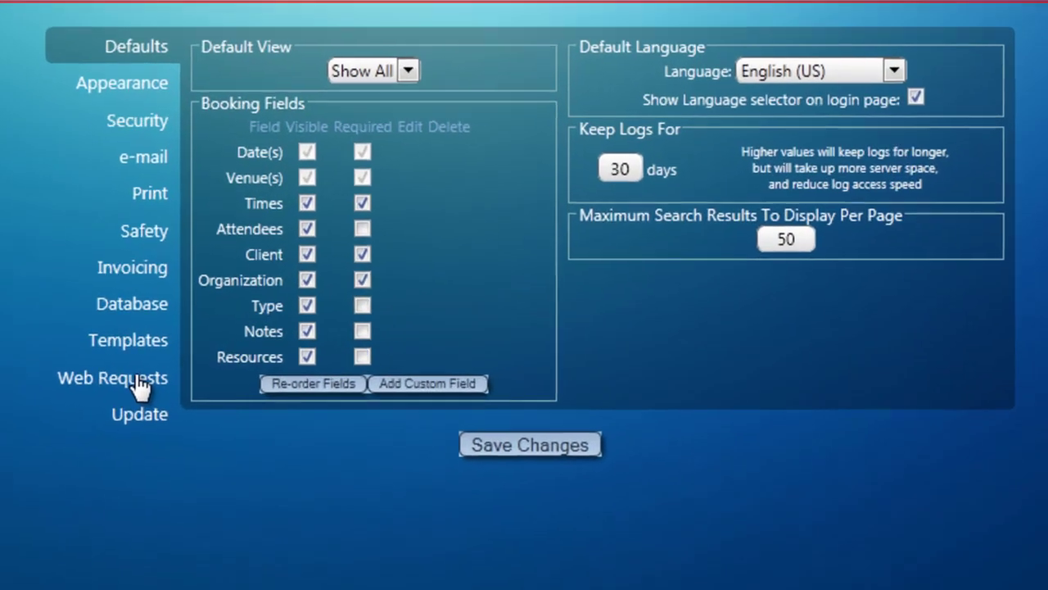
click(138, 385)
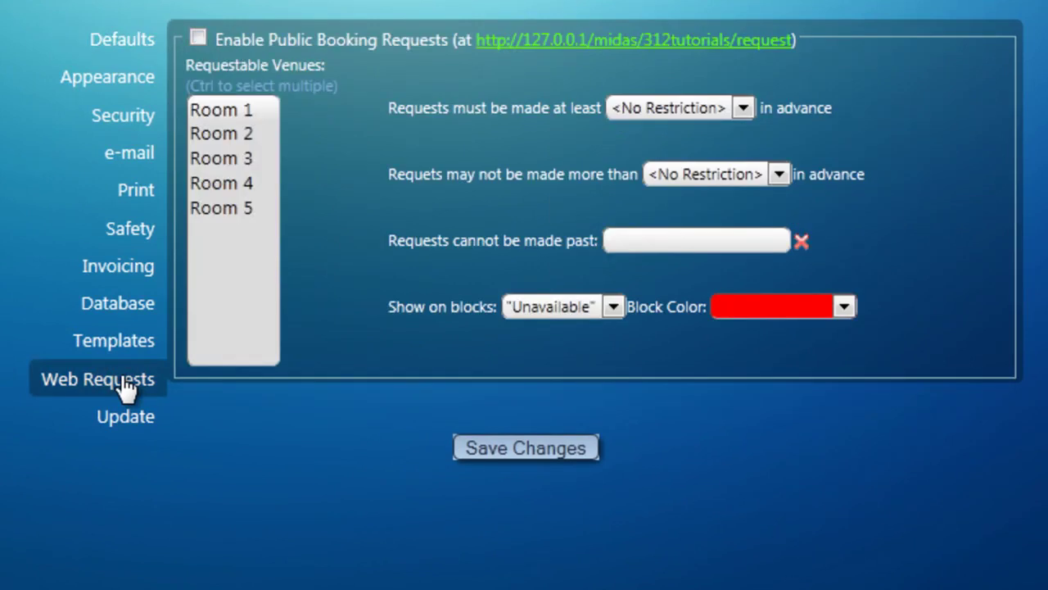
click(199, 41)
- Select Room 1, Room 2, Room 3 and Room 4 as requestable venues
click(250, 110)
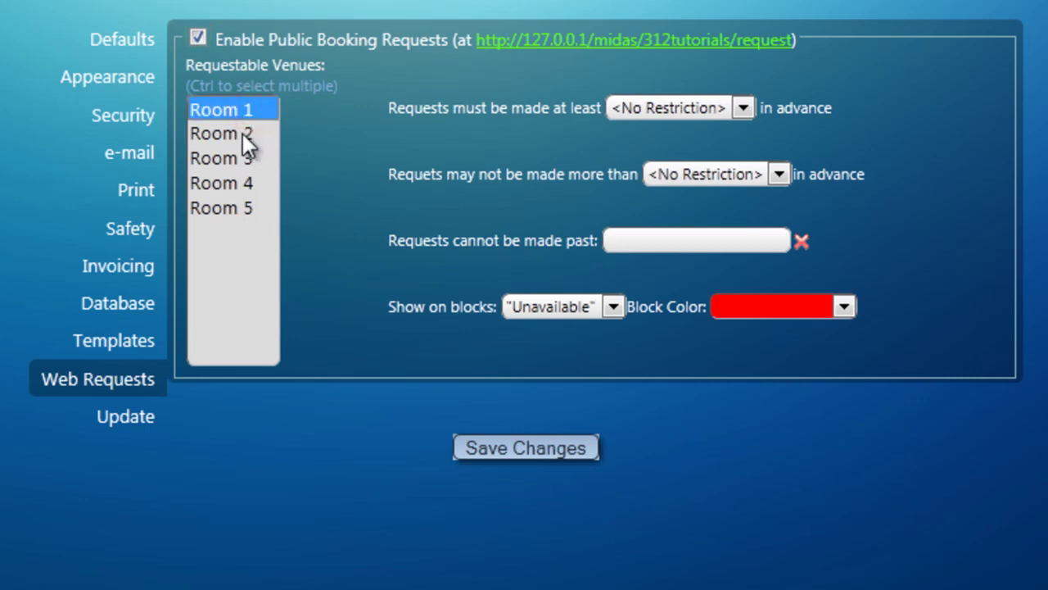
ctrl+click(243, 133)
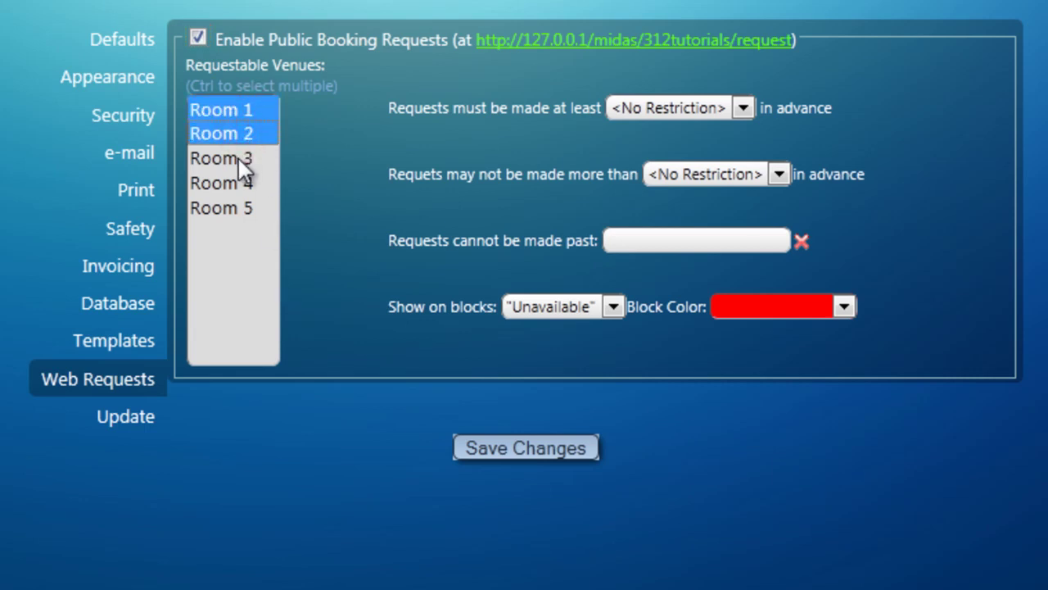
ctrl+click(238, 158)
ctrl+click(236, 180)
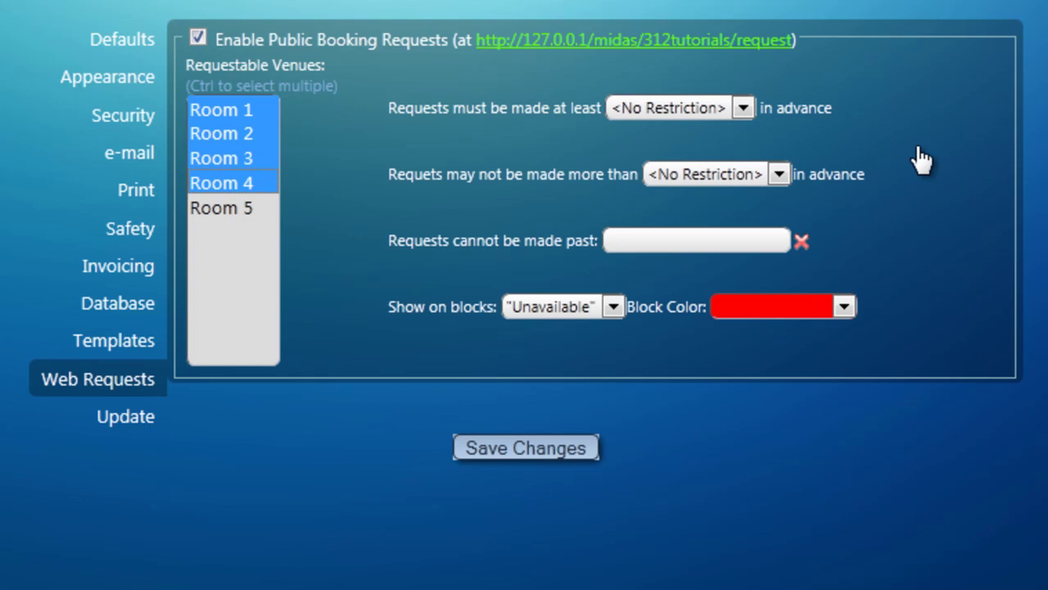
click(745, 108)
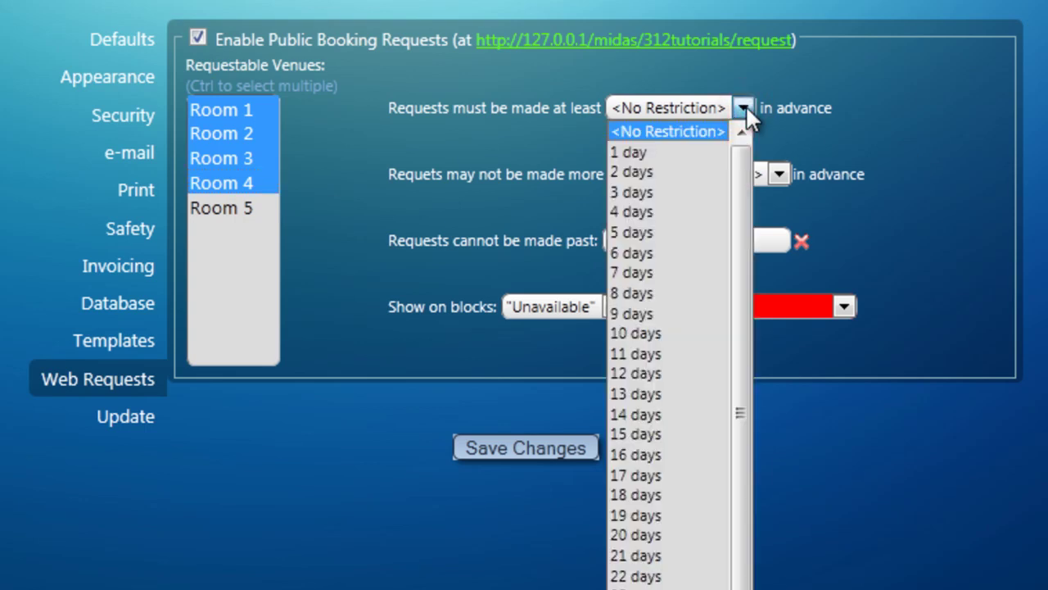
- Set public requests to need at least 7 days' notice and at most 21 days ahead
click(659, 273)
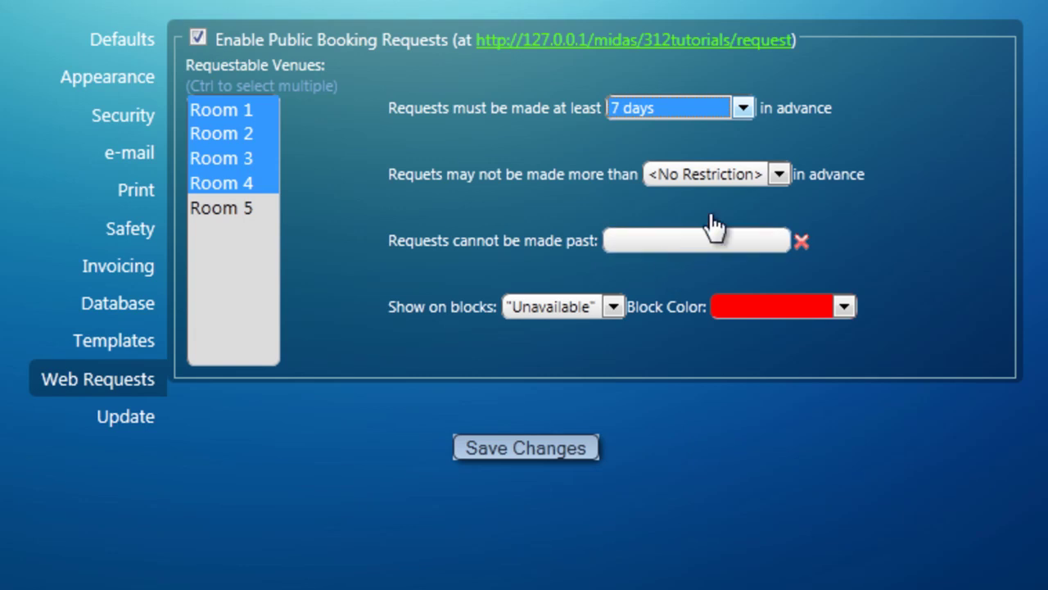
click(755, 180)
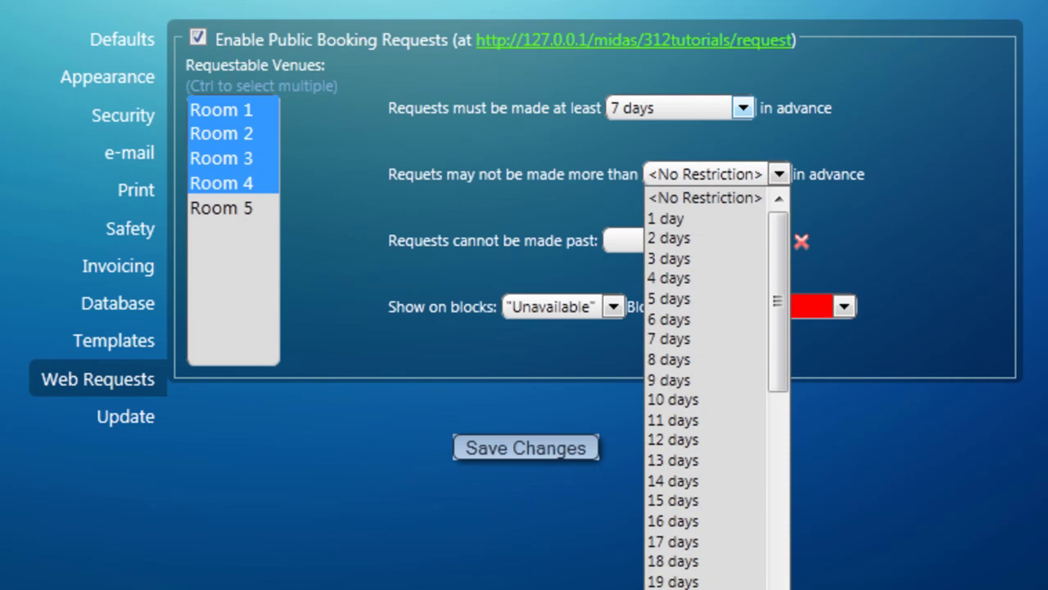
click(672, 585)
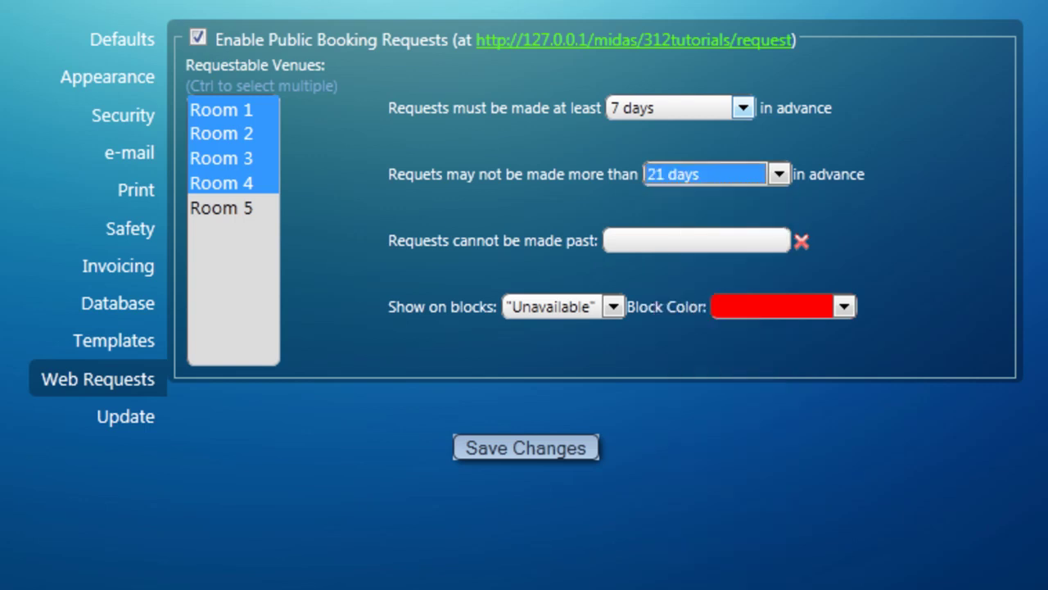
click(691, 249)
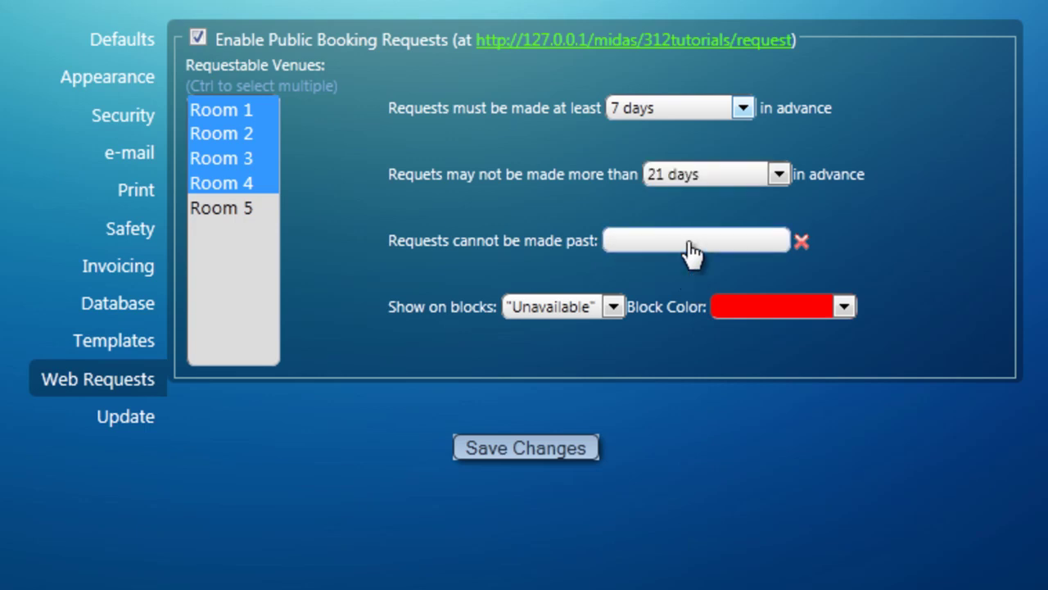
- Set the request cut-off date to 31 December 2011 and save the web request settings
click(745, 270)
click(744, 270)
click(745, 270)
click(745, 270)
click(745, 270)
click(744, 270)
click(744, 270)
click(752, 409)
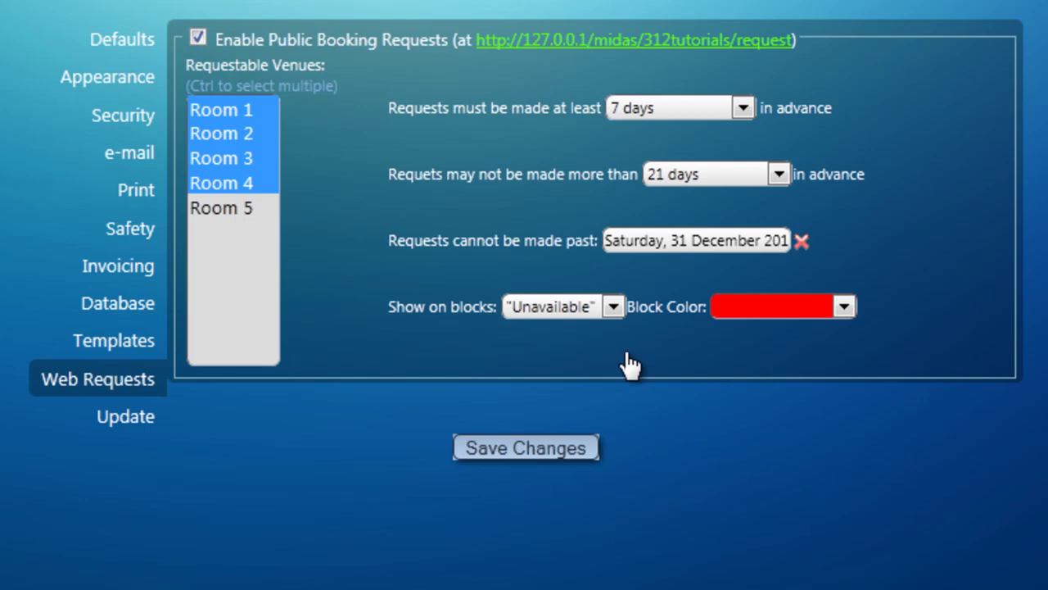
click(566, 452)
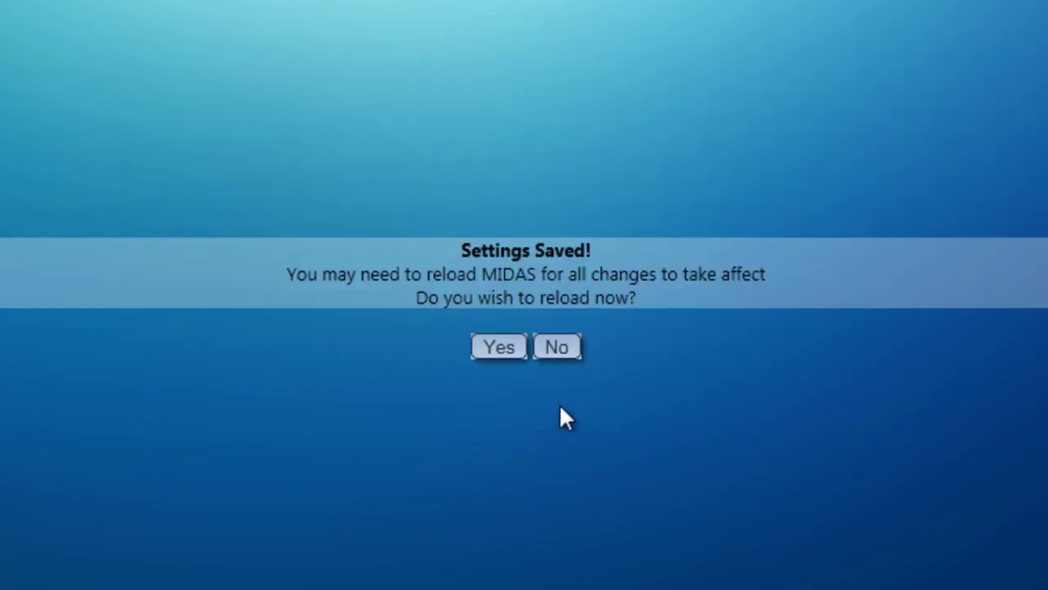
- Decline the reload prompt and go to the public 'Make a Booking Request' page
click(557, 348)
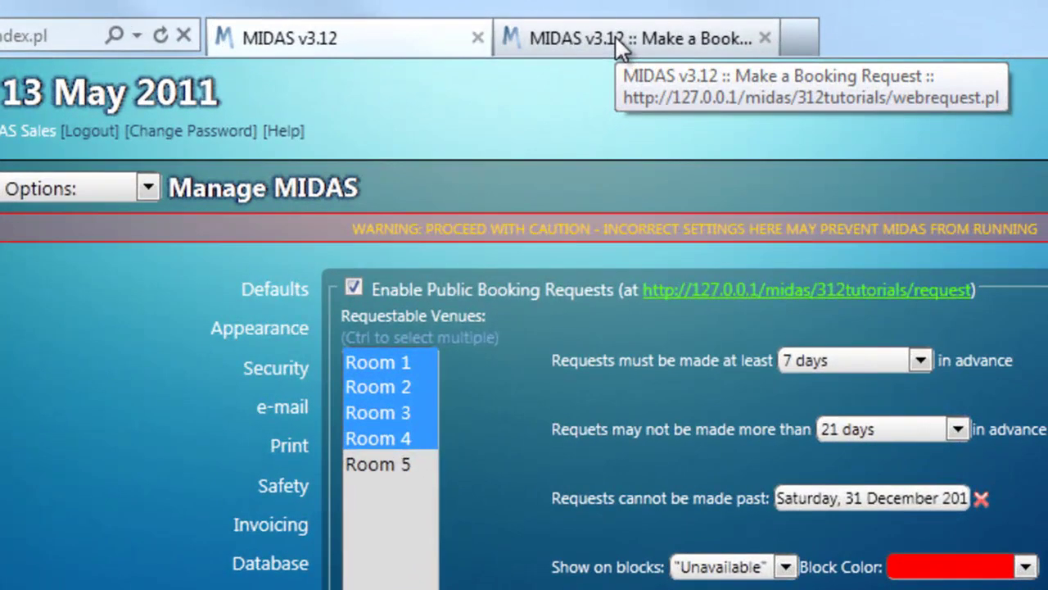
click(620, 48)
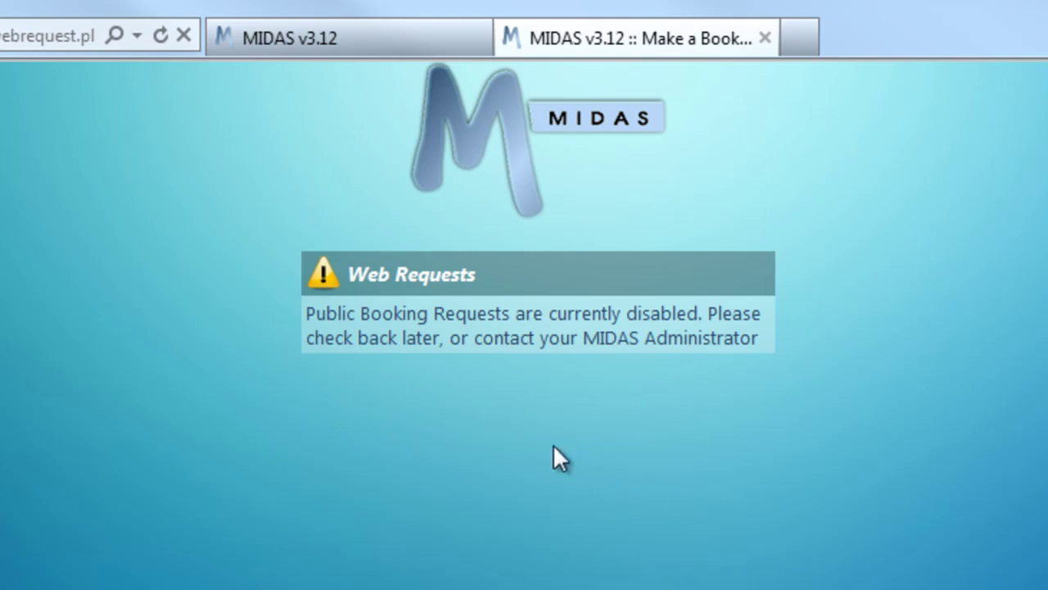
- Reload the request page, choose Room 2 (capacity 20), and continue to date selection
key(F5)
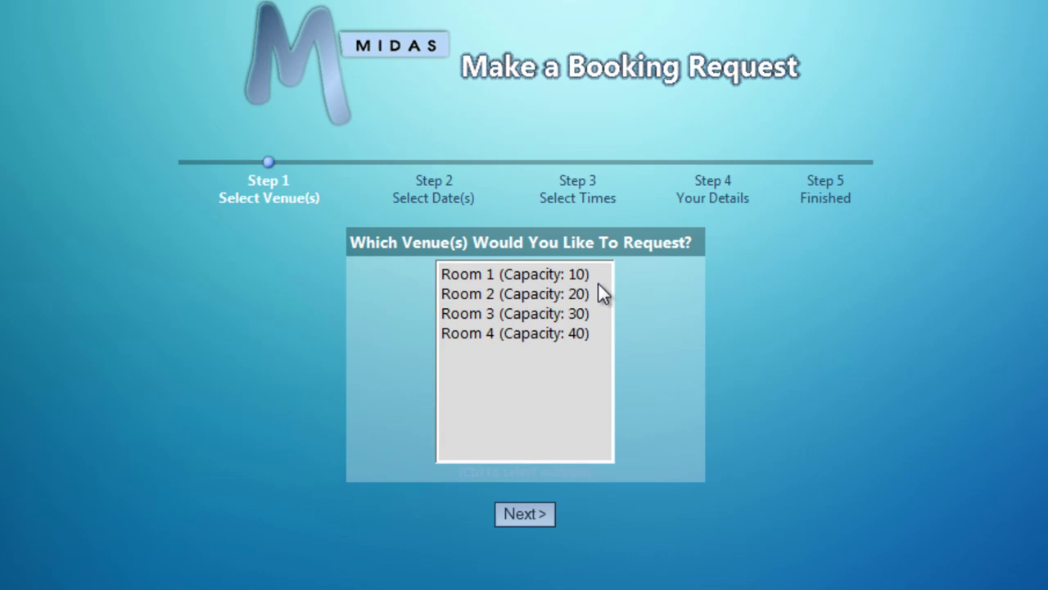
click(490, 297)
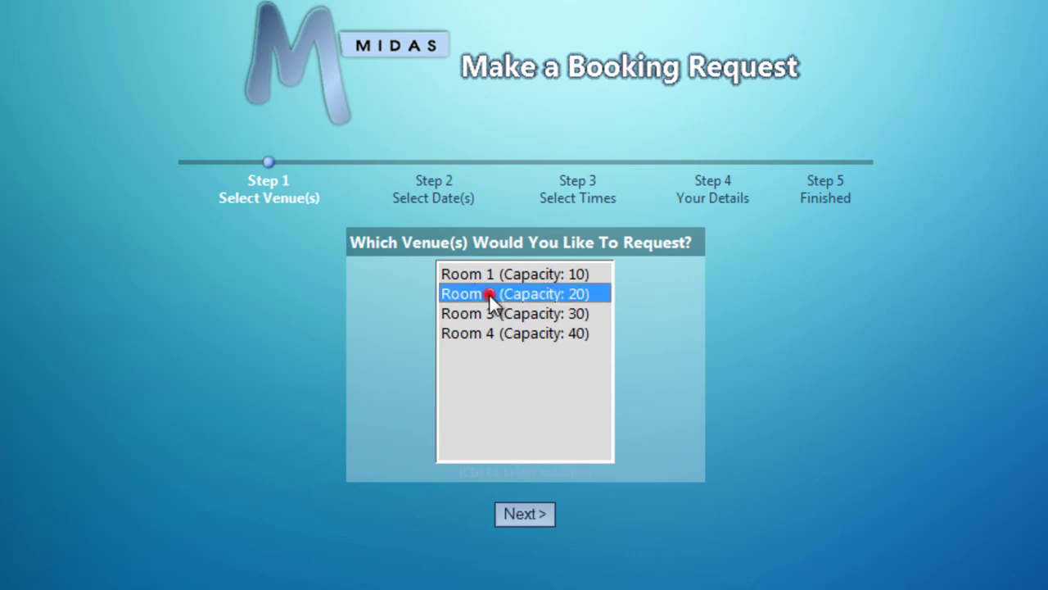
click(527, 514)
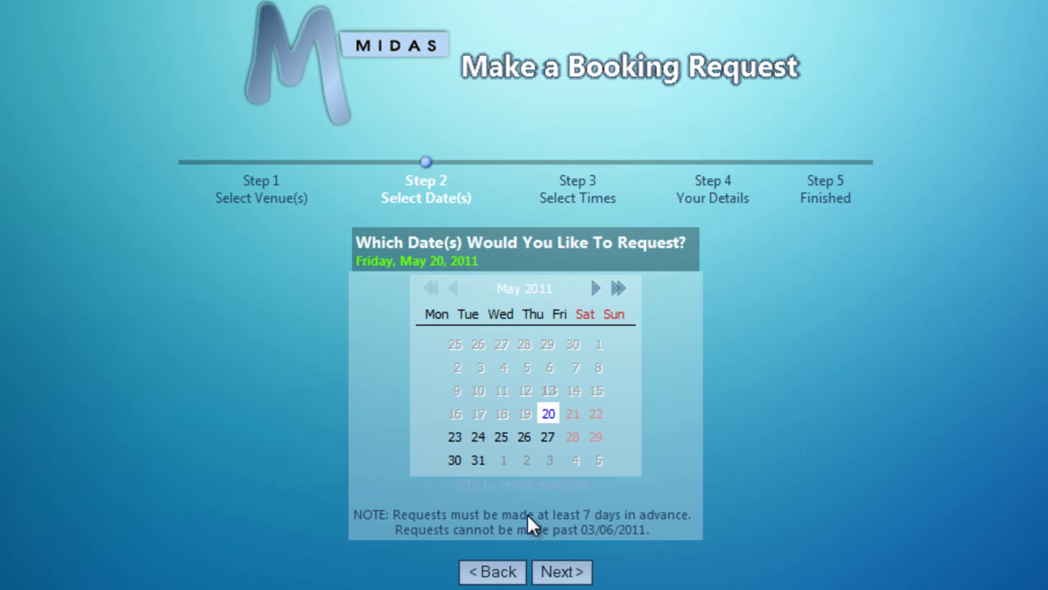
- Keep 20 May 2011 as the date and continue to Room 2's time selection
click(596, 288)
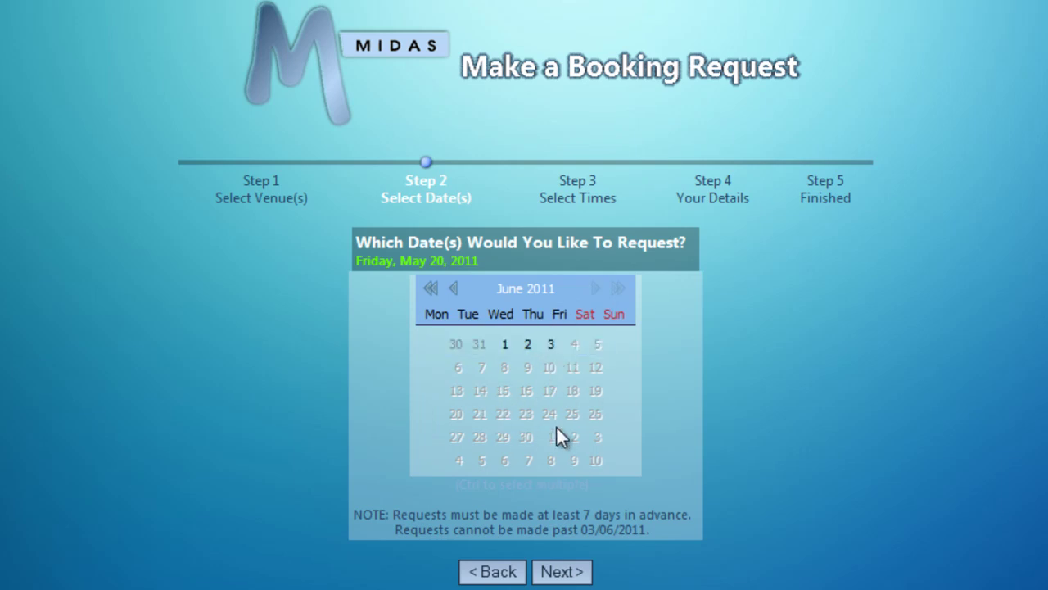
click(454, 289)
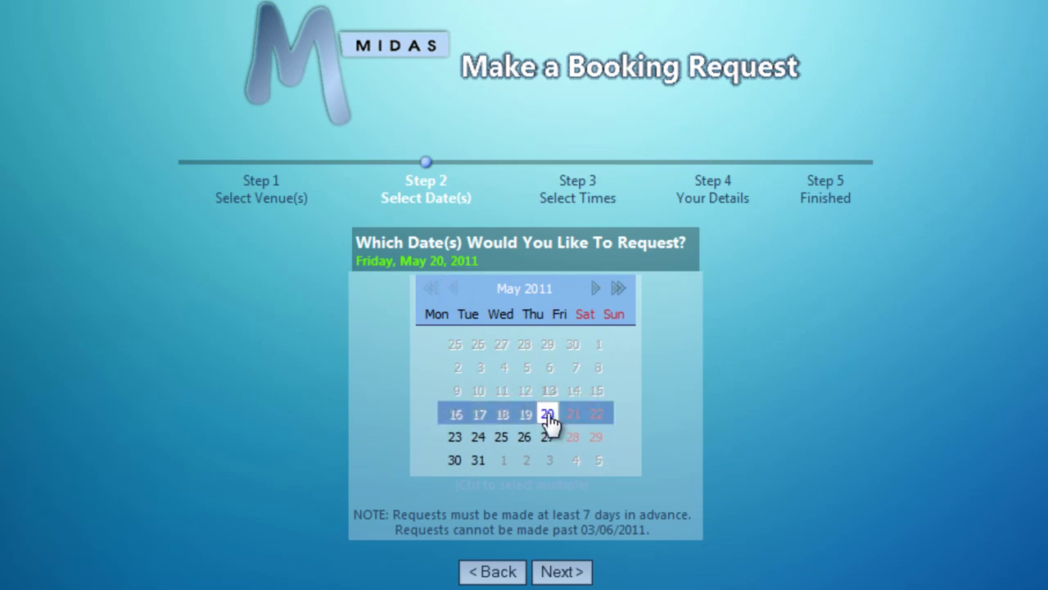
click(562, 572)
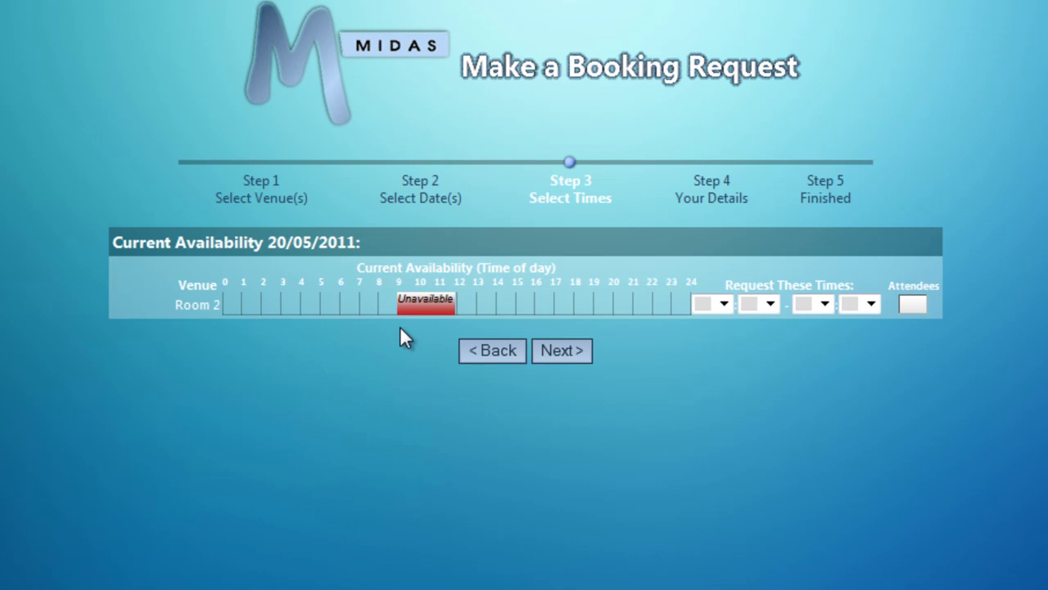
- Request Room 2 from 14:00 to 18:00 for 20 attendees and continue to Your Details
mouse_move(425, 304)
click(721, 307)
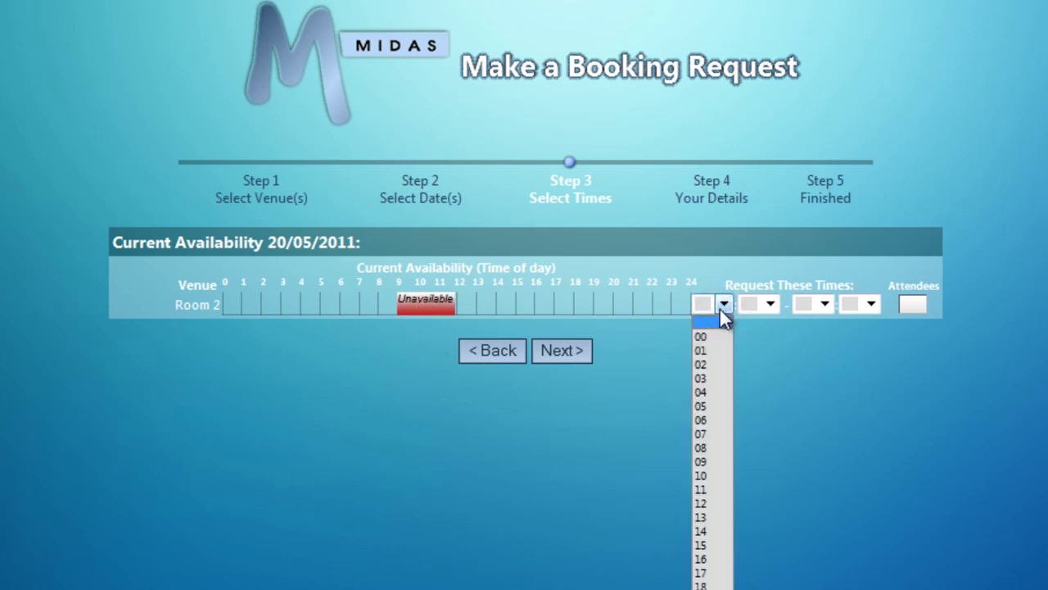
click(717, 532)
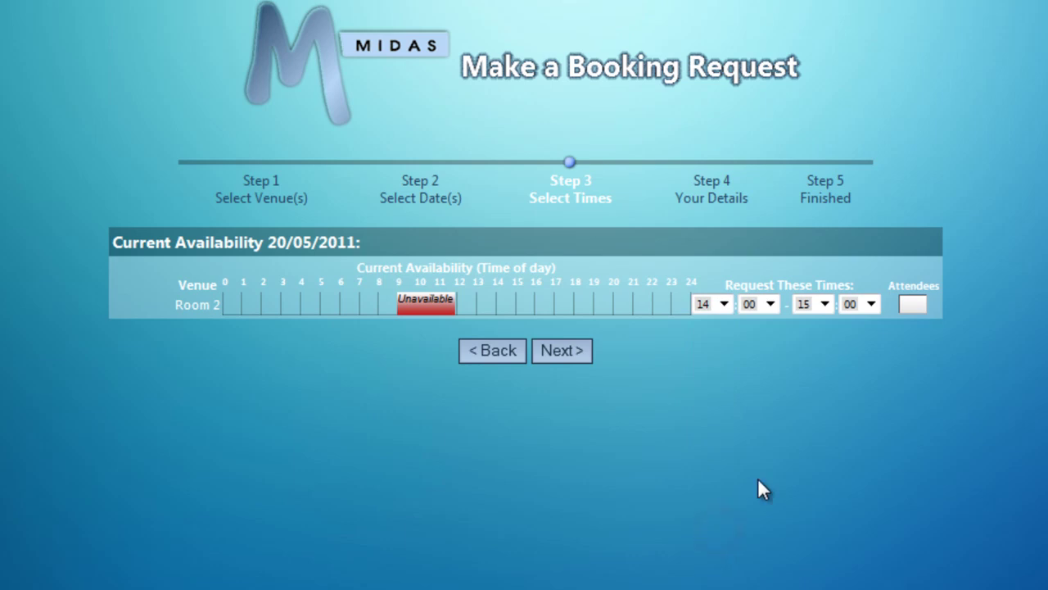
click(823, 304)
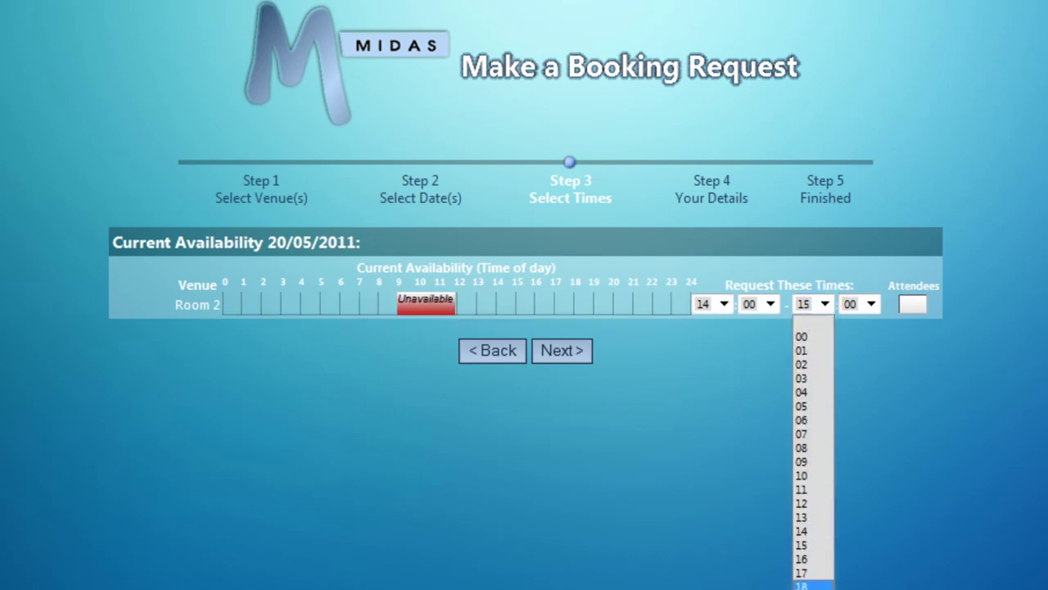
click(813, 584)
click(914, 304)
text(20)
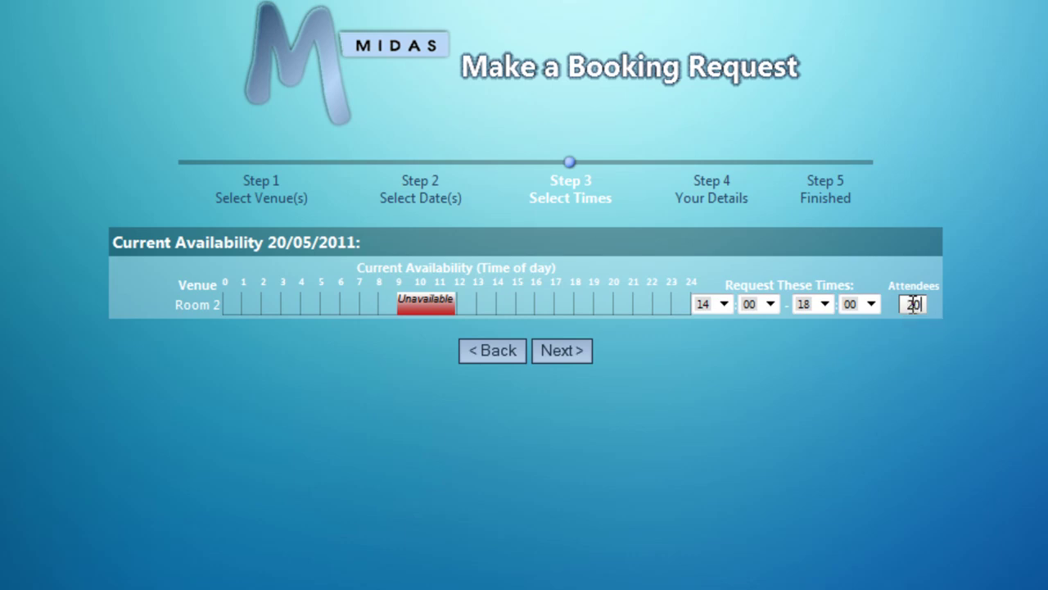
click(564, 358)
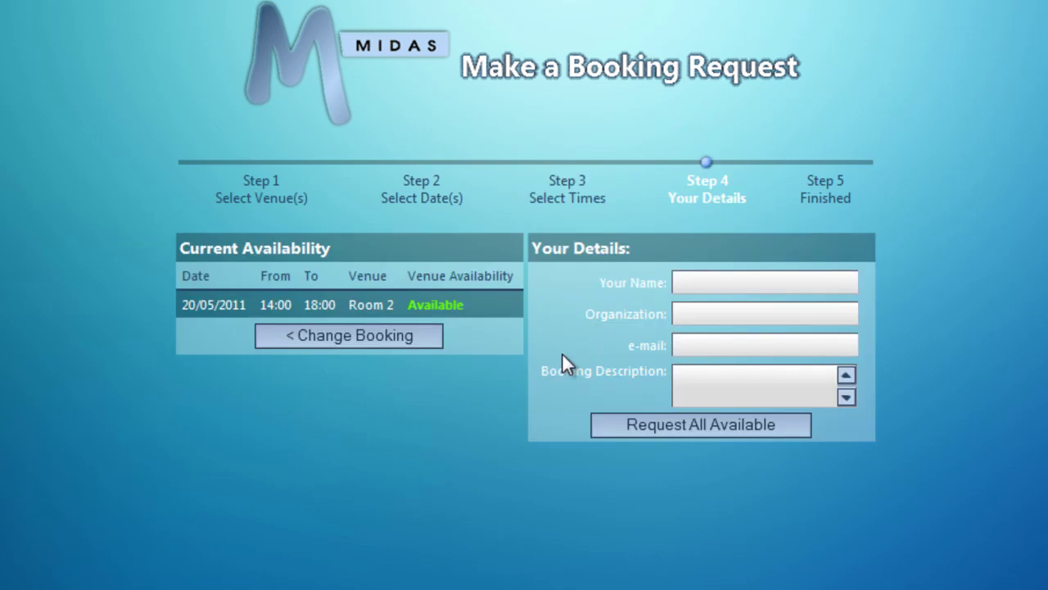
- Enter the requester's name, organization MIDAS, a contact e-mail and description 'Child's Party', then submit
click(746, 284)
text(MIDAS )
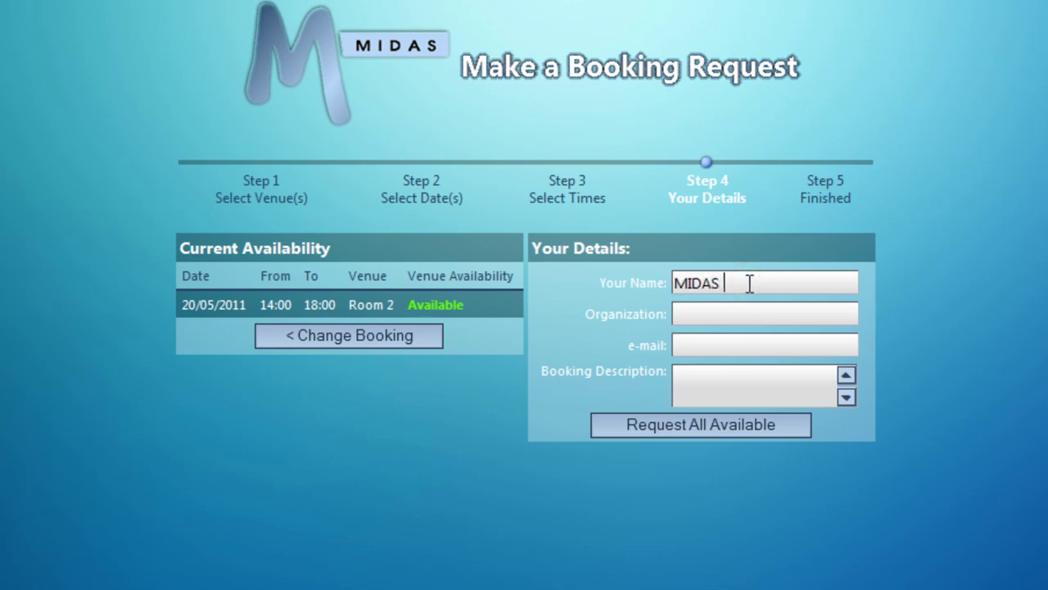
text(Sales)
click(743, 314)
text(MIDAS)
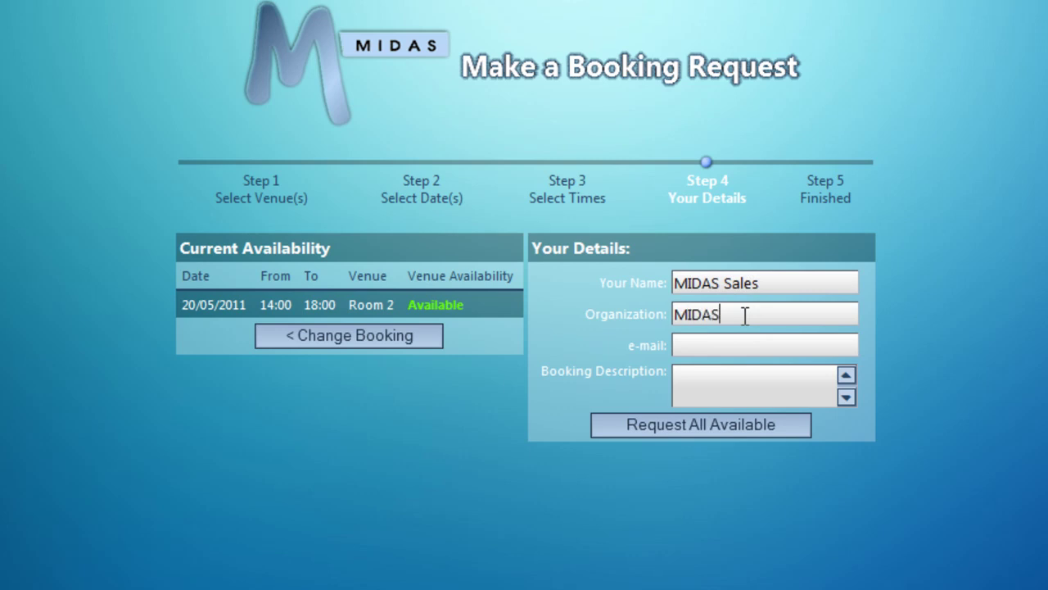
click(709, 352)
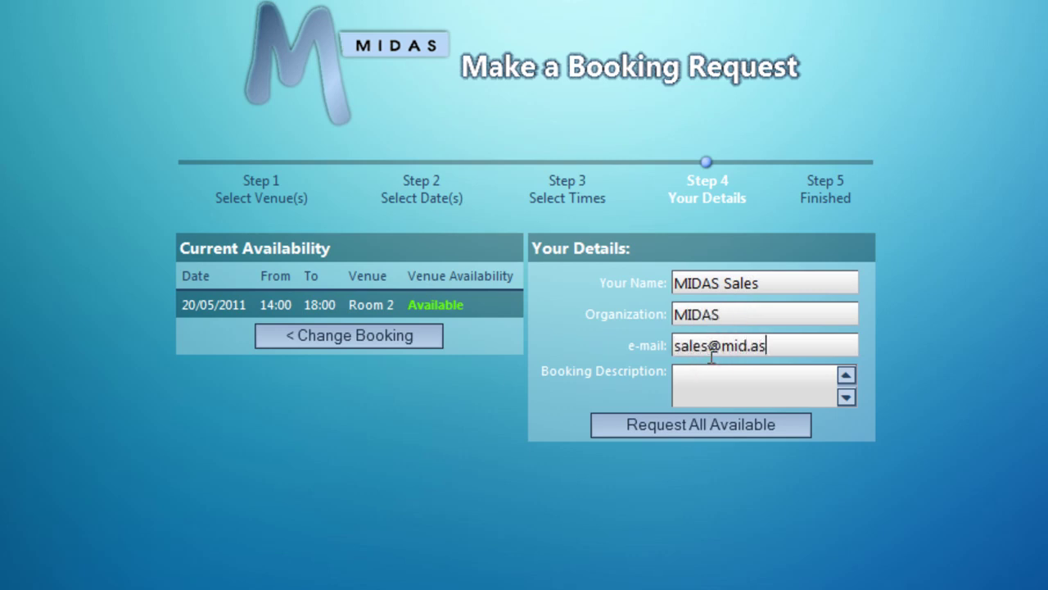
click(731, 378)
text(Child's Party)
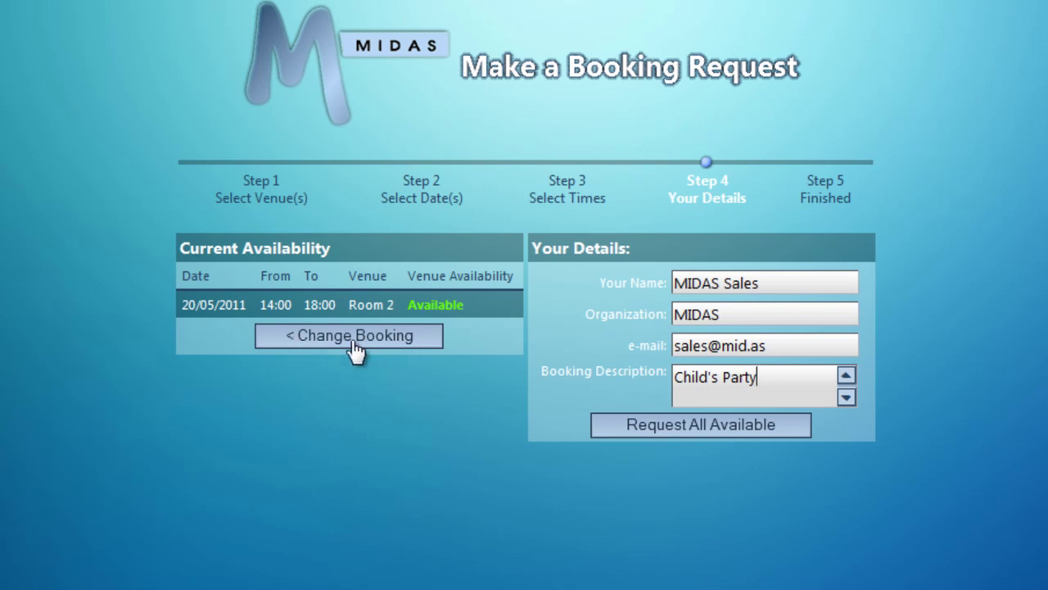
click(775, 427)
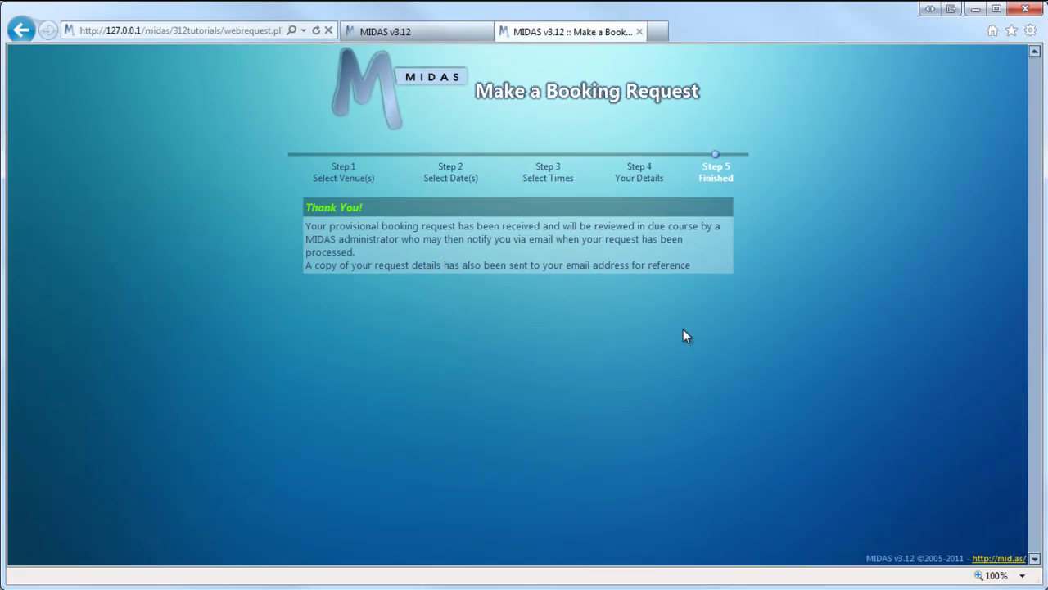
- In the MIDAS v3.12 admin tab, open Pending Booking Requests and query the Room 2 request
click(391, 32)
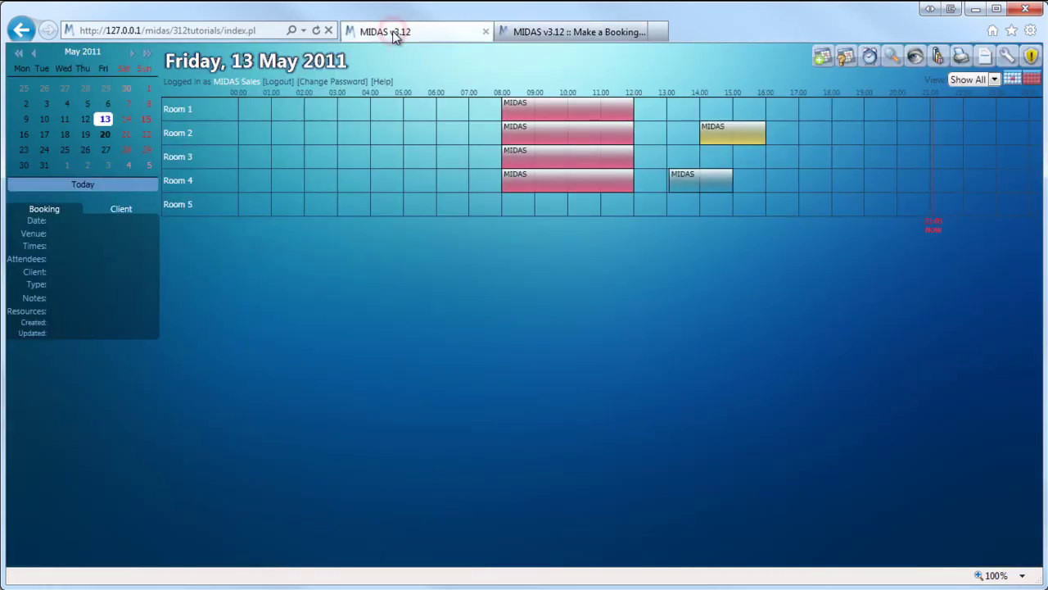
click(852, 66)
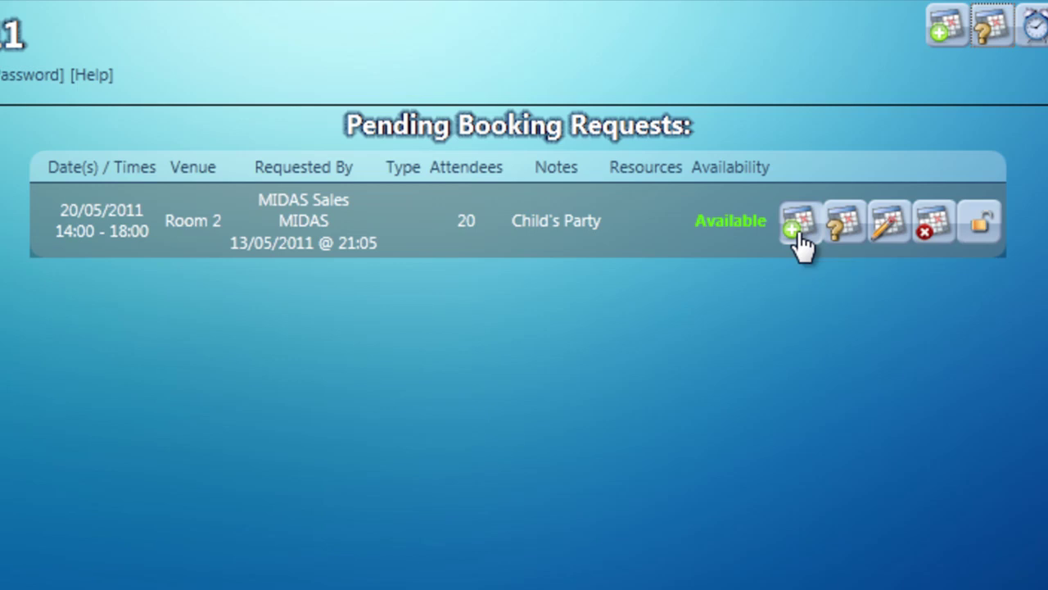
click(844, 239)
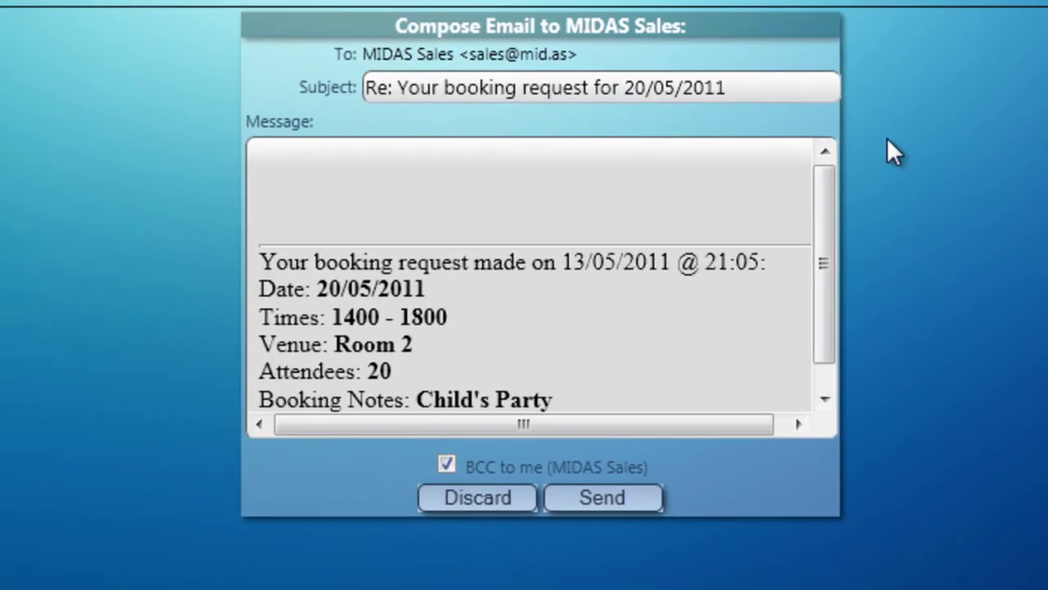
- Write the message 'Hi, Do you need any catering with this booking? Thanks, MIDAS'
click(620, 167)
text(Hi,)
key(Return)
key(Return)
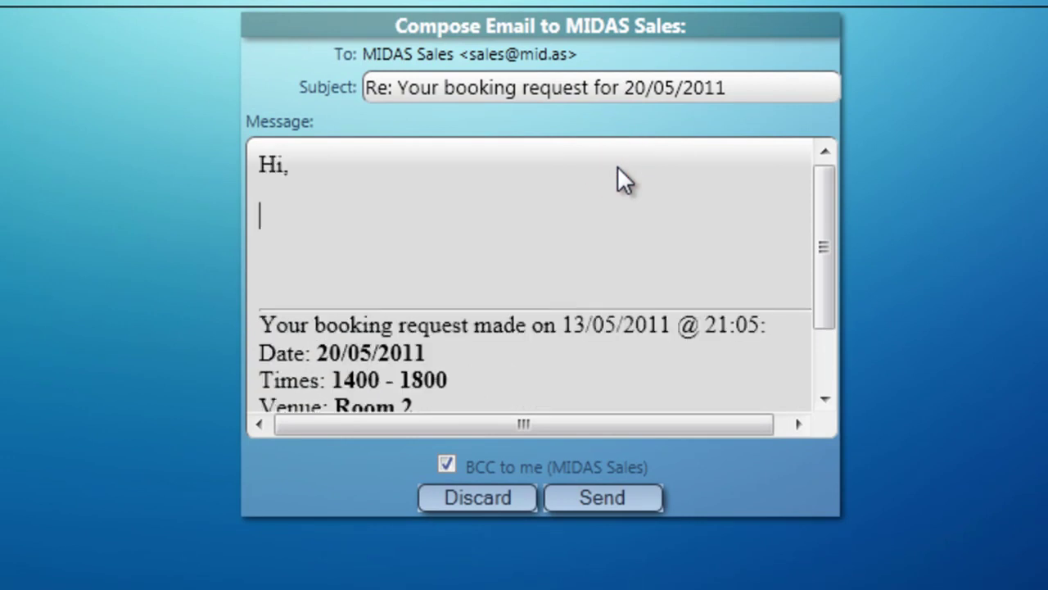
text(Do you )
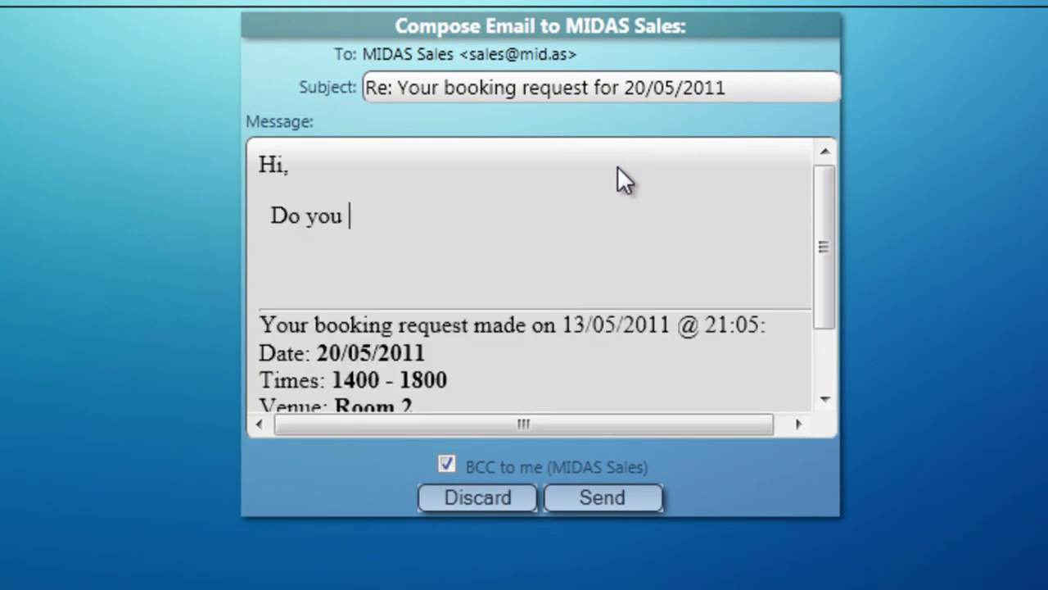
text(need)
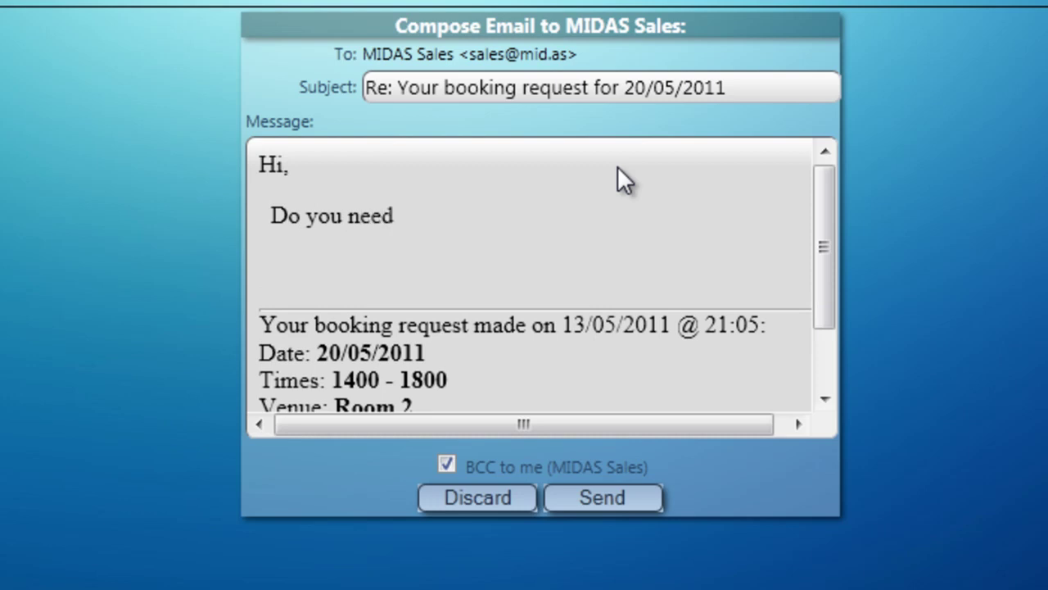
text( any catering wi)
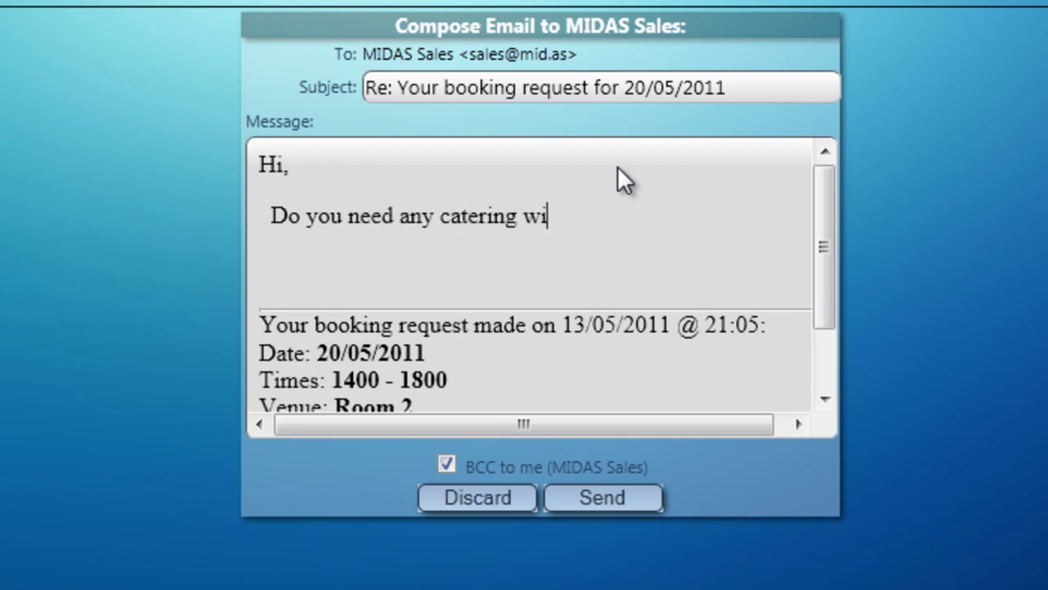
text(th this b)
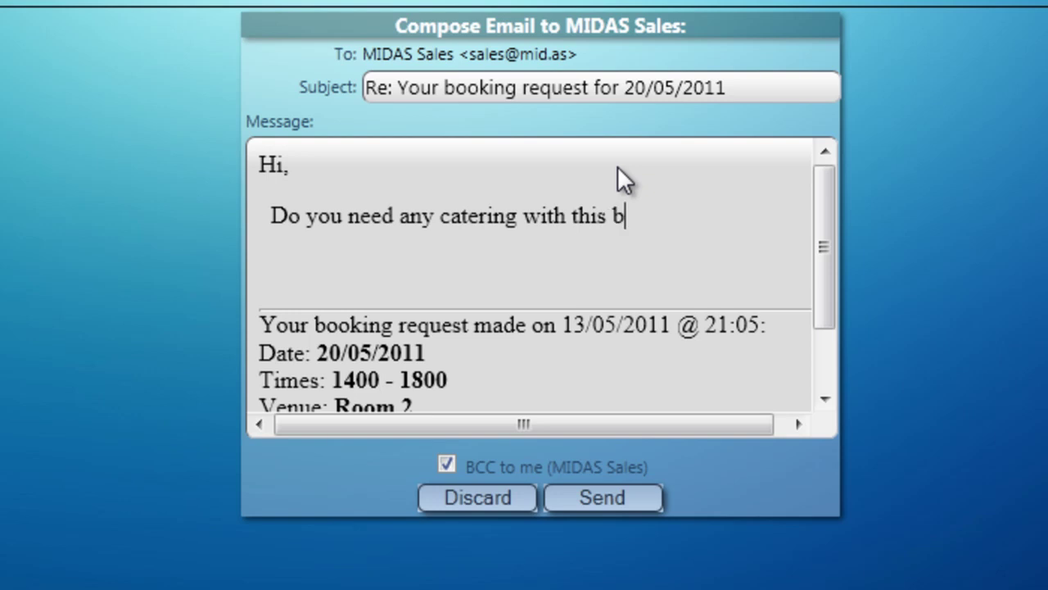
text(ooking?)
key(Return)
key(Return)
key(Return)
key(Return)
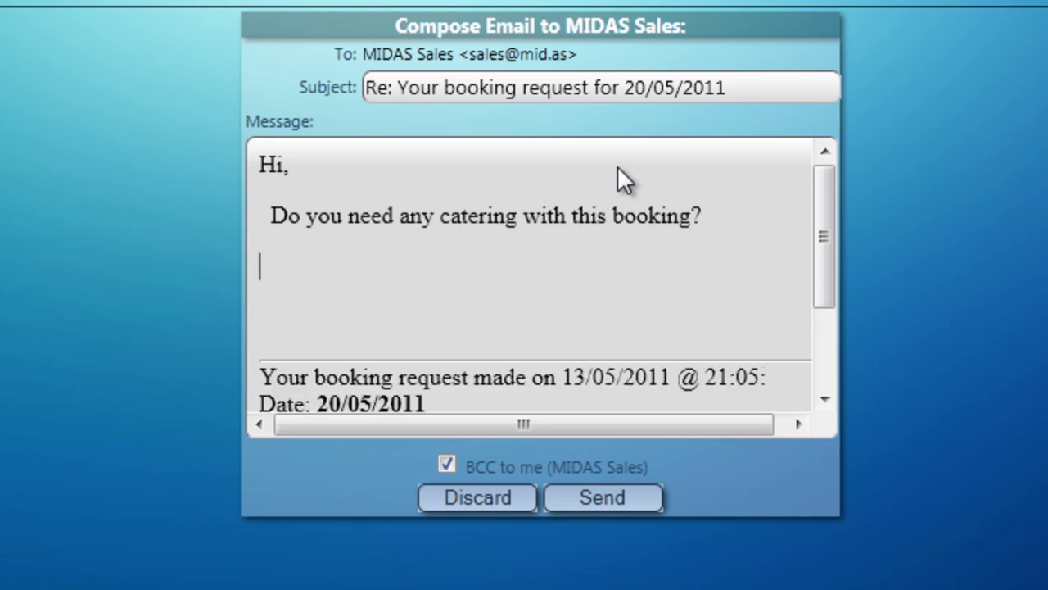
text(Thanks,)
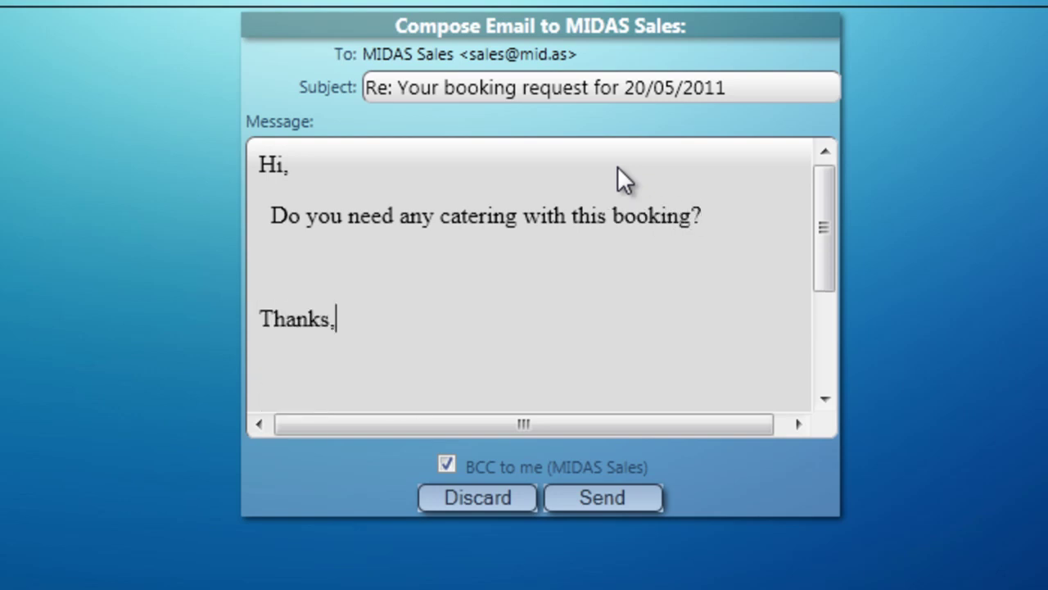
key(Return)
text(MIDAS)
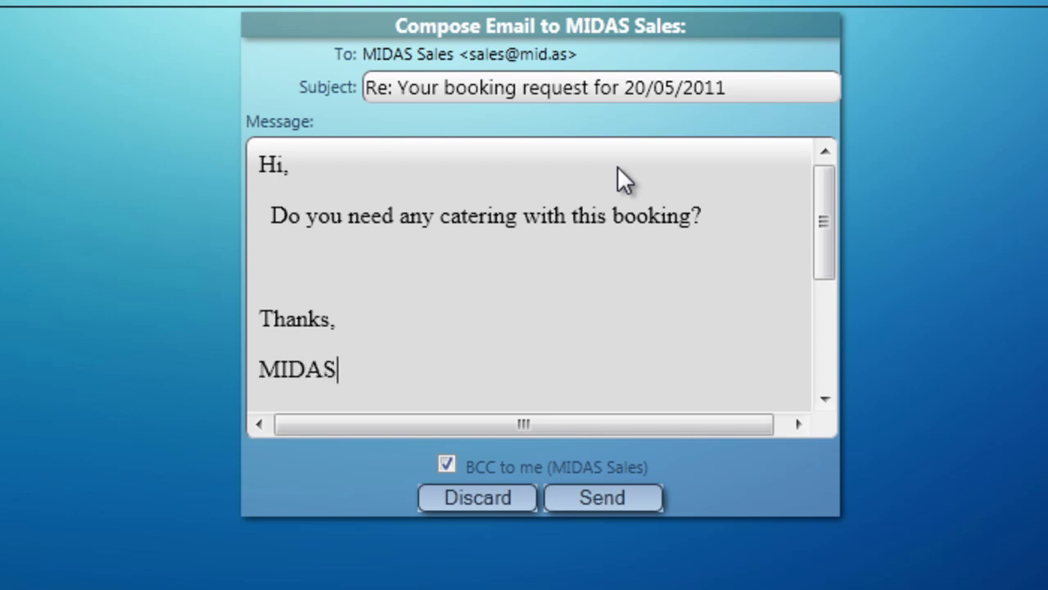
- Send the catering question e-mail to the requester and dismiss the sent confirmation
drag(817, 206, 826, 332)
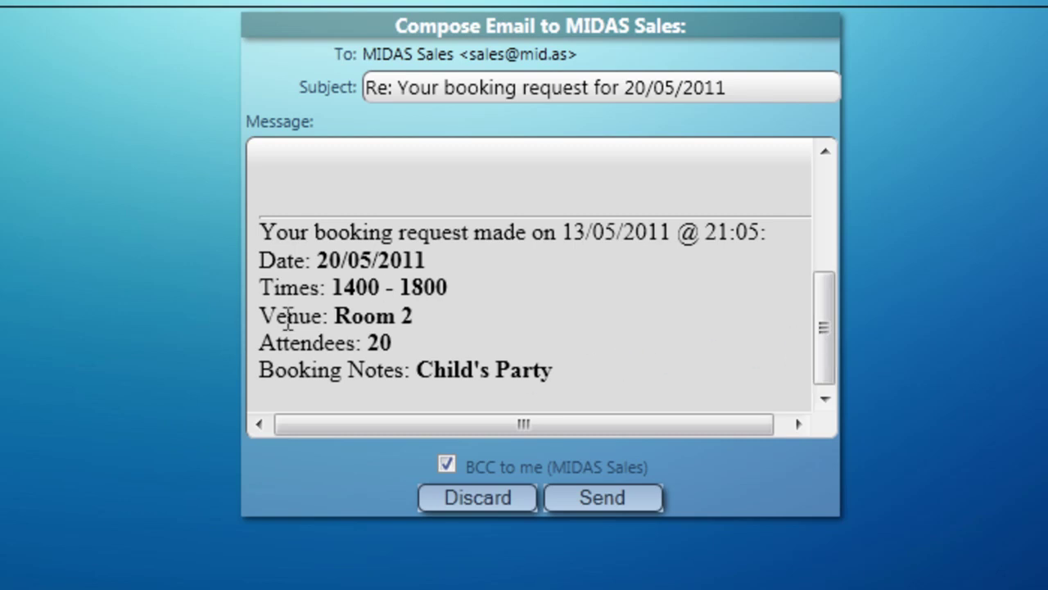
click(622, 508)
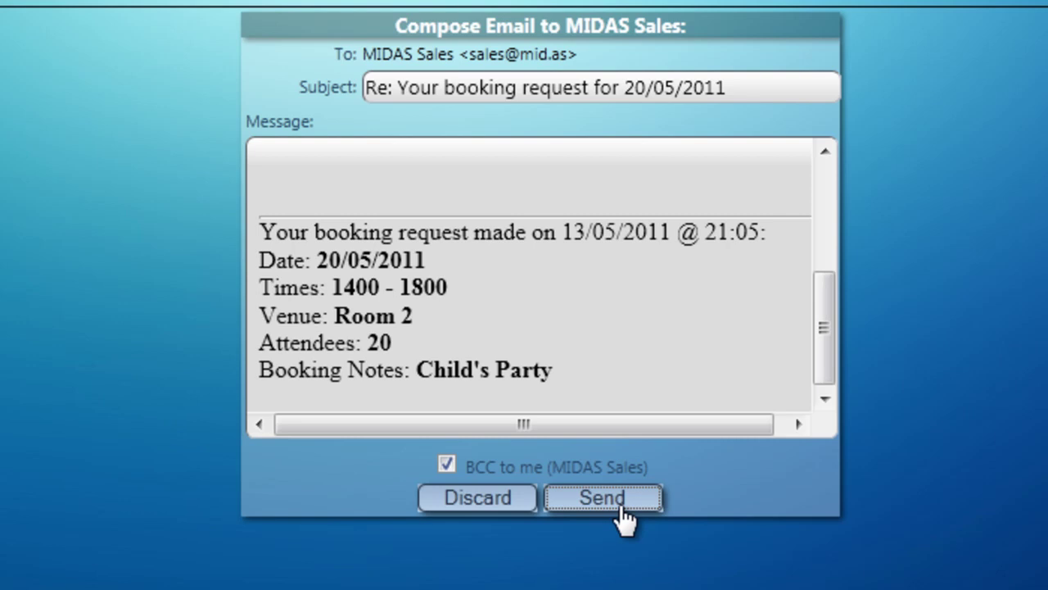
click(620, 507)
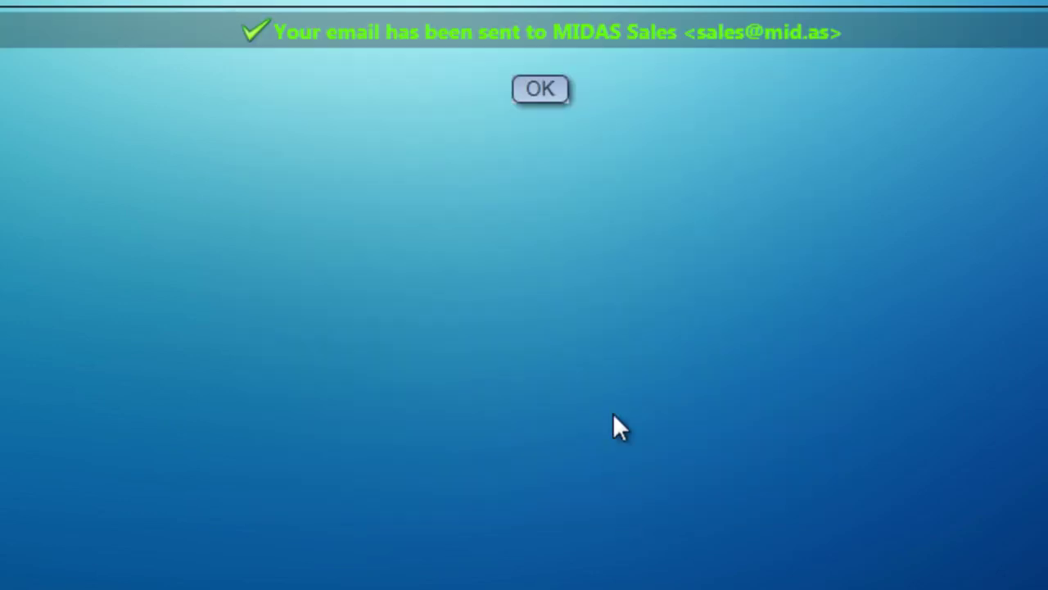
click(544, 88)
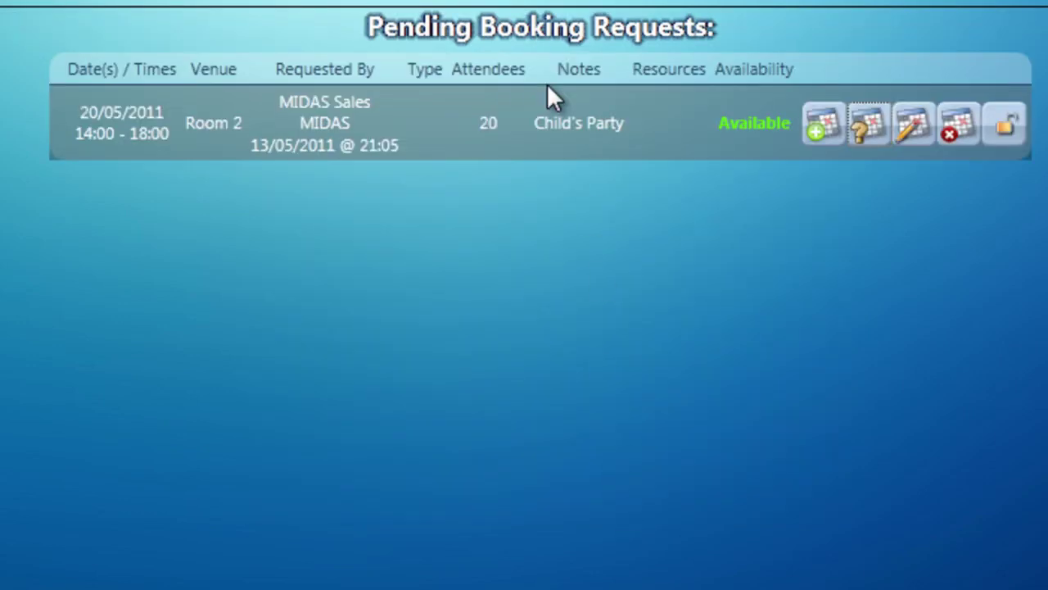
click(916, 143)
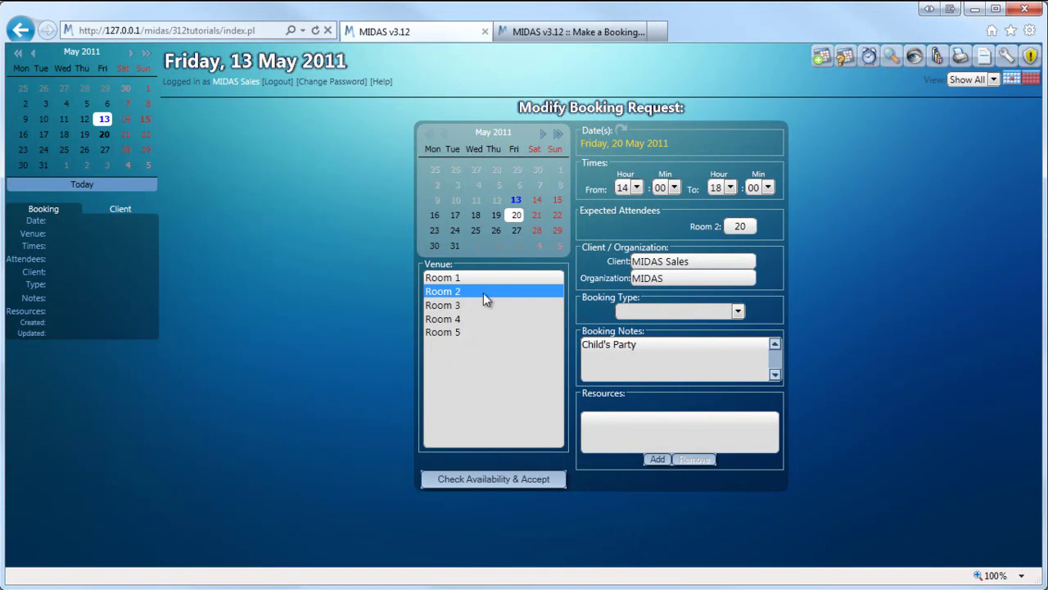
click(442, 306)
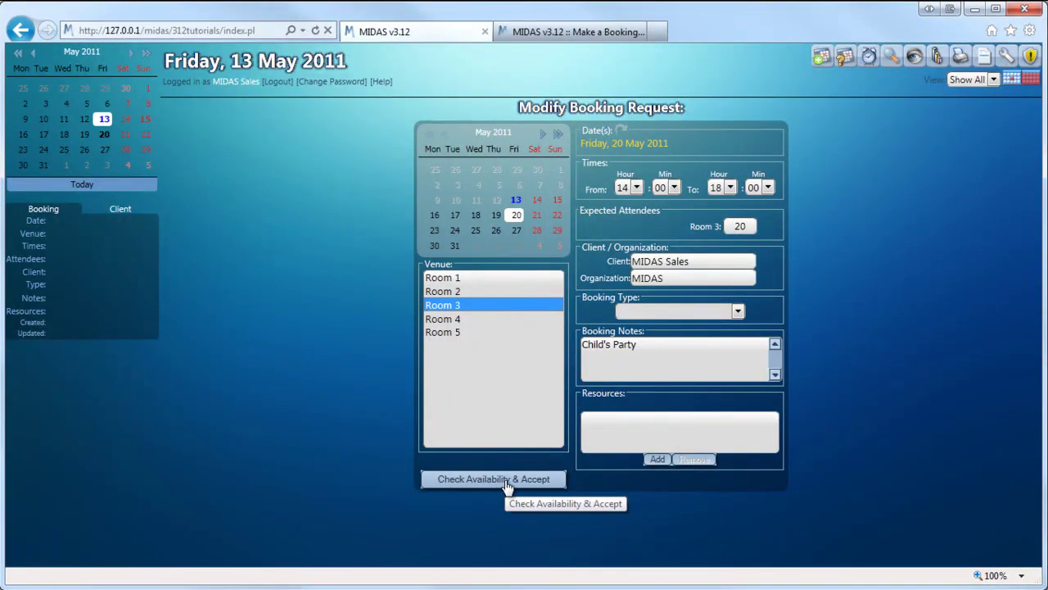
click(847, 58)
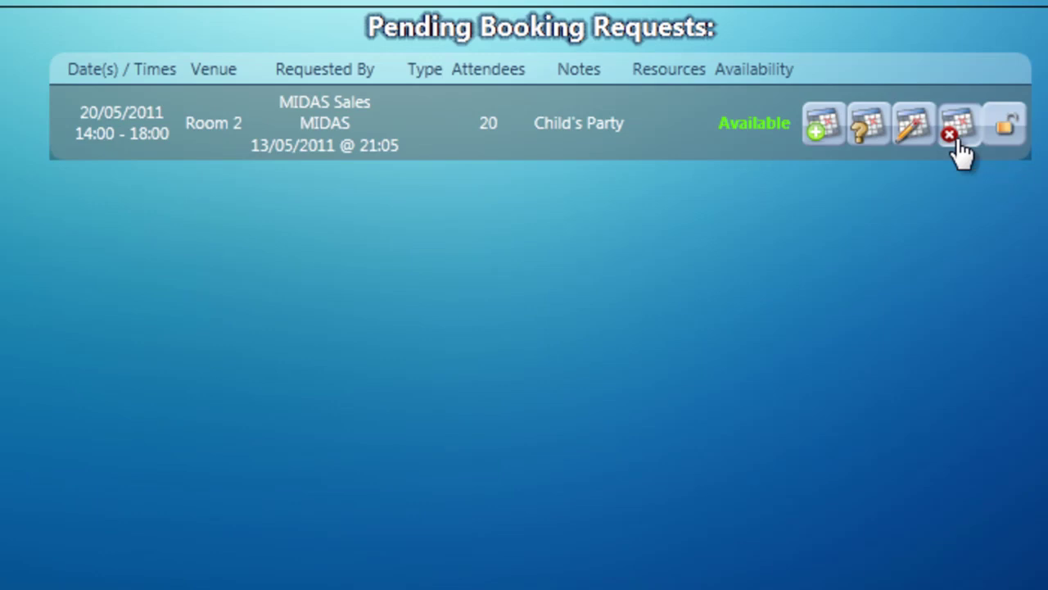
click(956, 145)
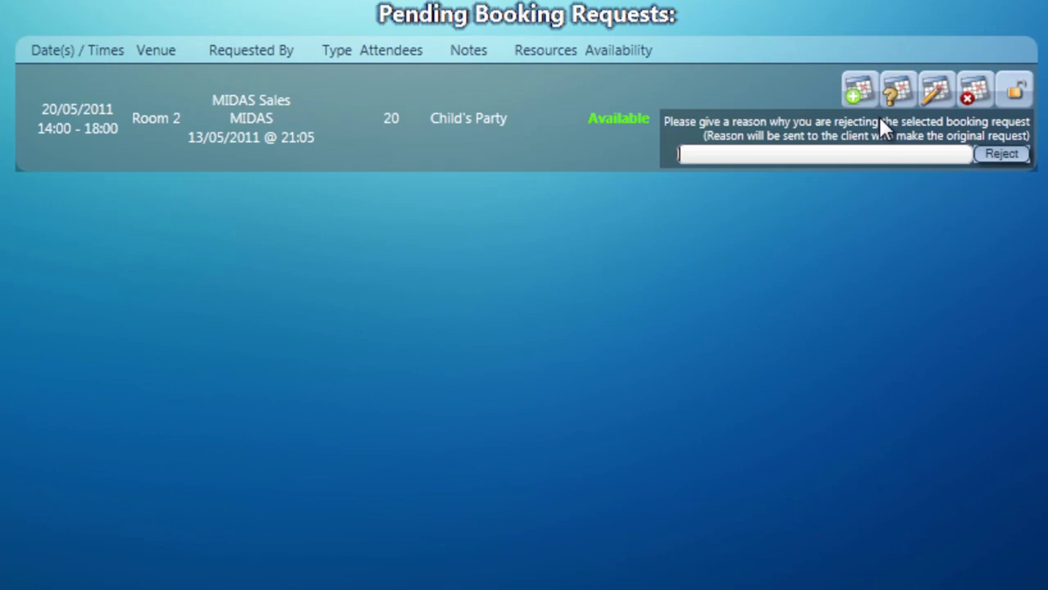
click(850, 153)
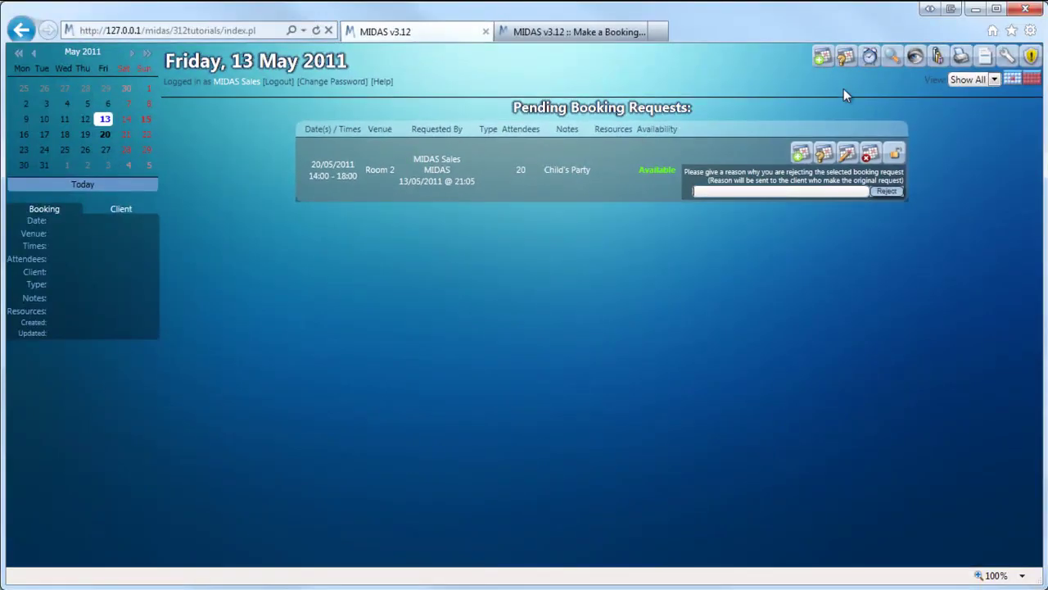
click(846, 57)
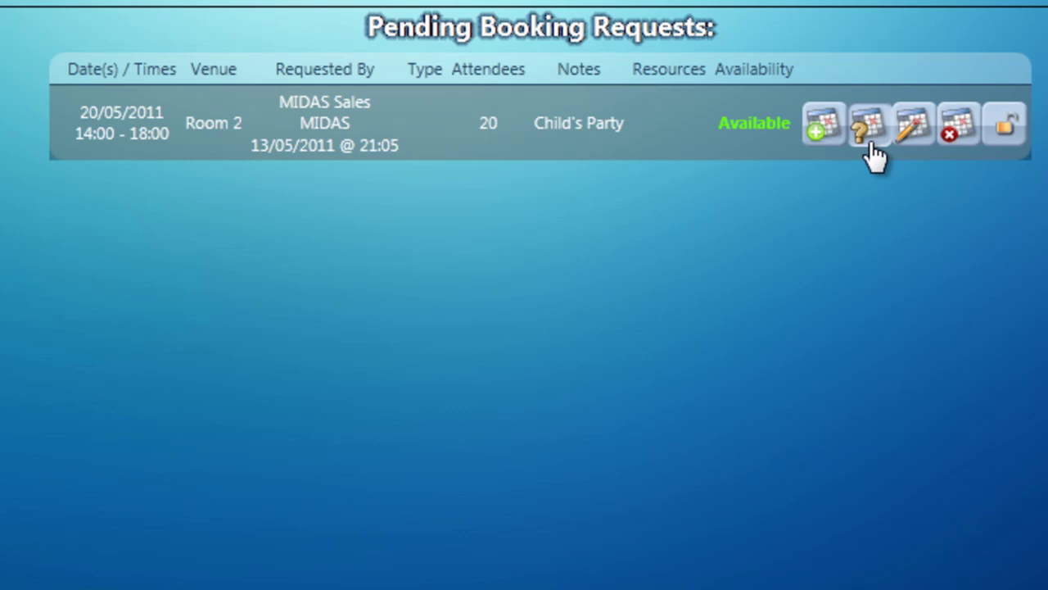
click(1004, 146)
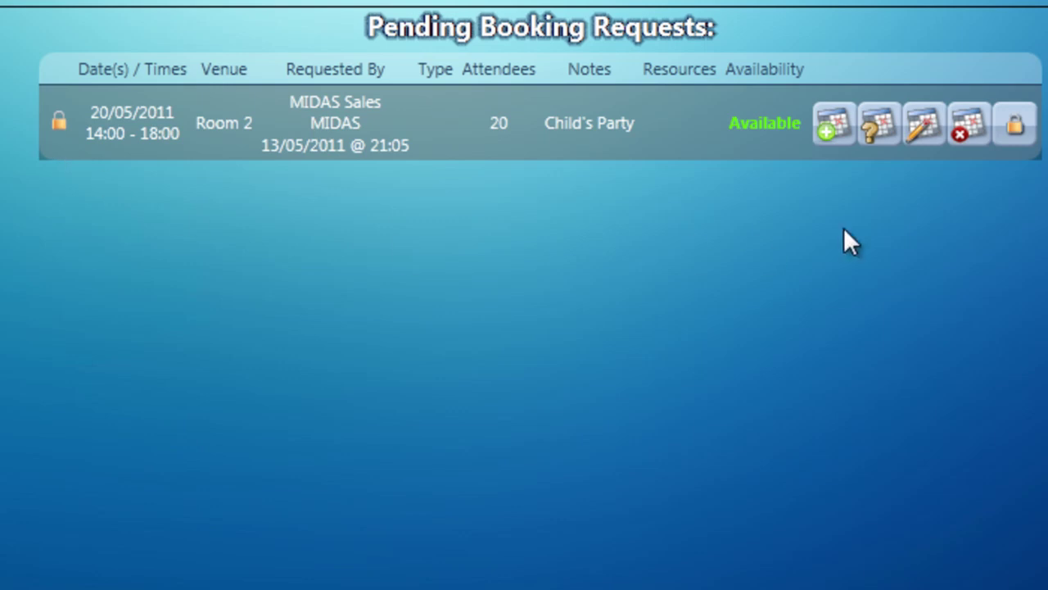
click(1015, 138)
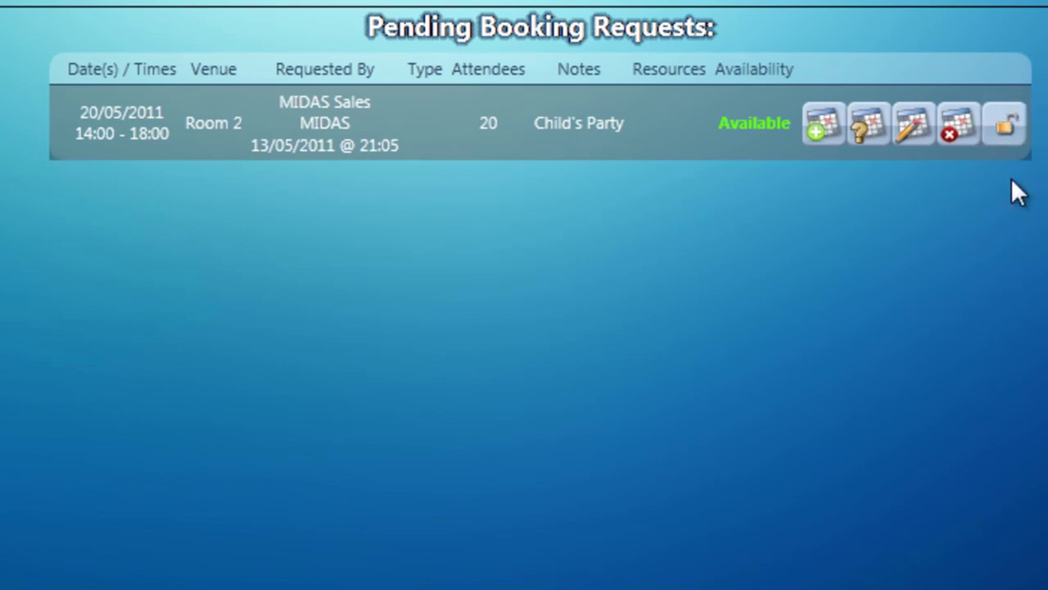
- Approve the Room 2 request and view its 14:00–18:00 Child's Party booking on 20 May 2011
click(824, 129)
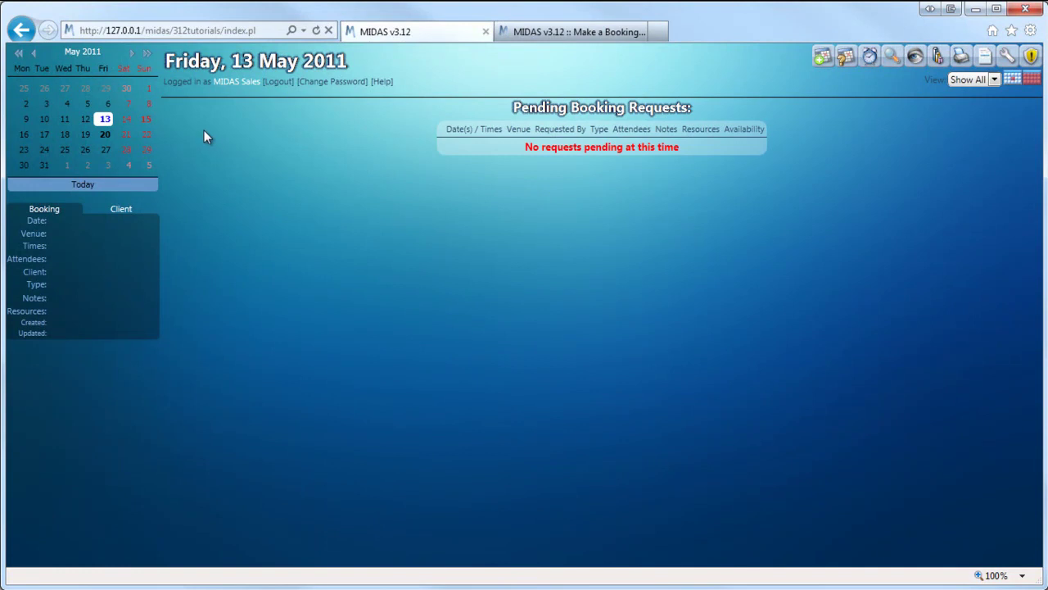
click(105, 135)
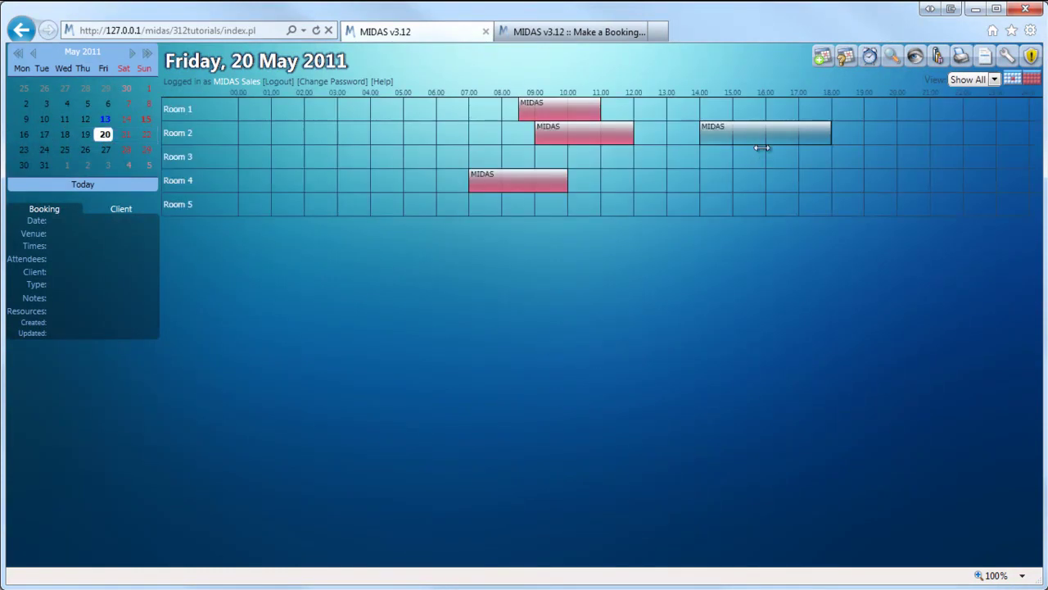
mouse_move(765, 150)
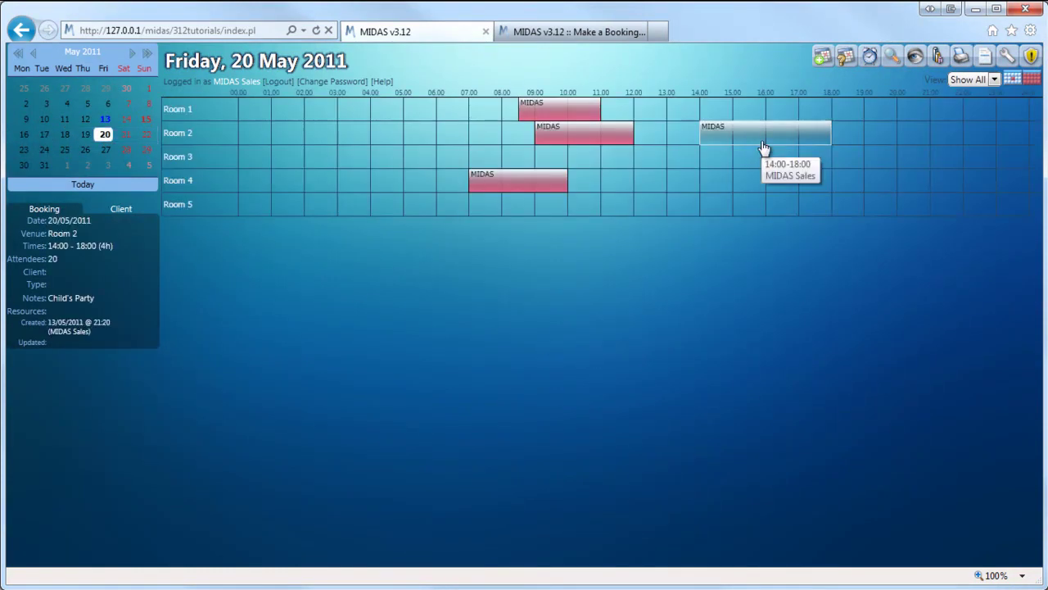